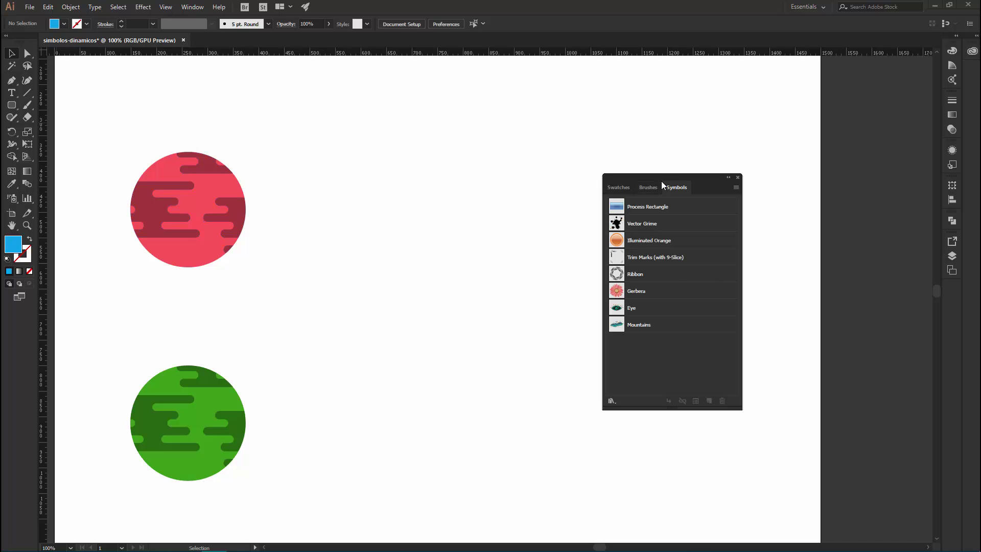
Reposition the floating Symbols panel in the empty area beside the two planets
{"action": "left_click", "coordinate": [198, 7]}
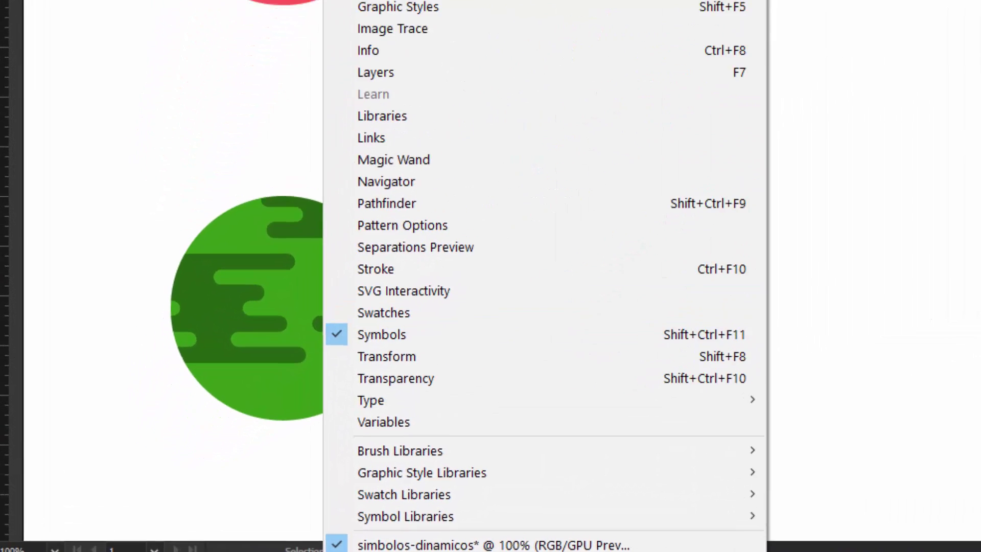
{"action": "left_click", "coordinate": [784, 322]}
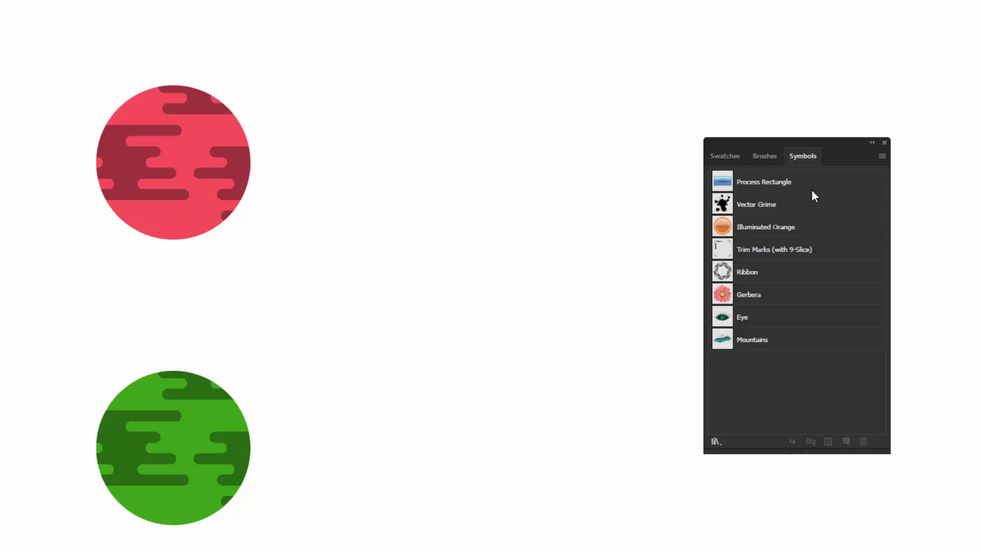
{"action": "left_click_drag", "start_coordinate": [843, 146], "coordinate": [889, 133]}
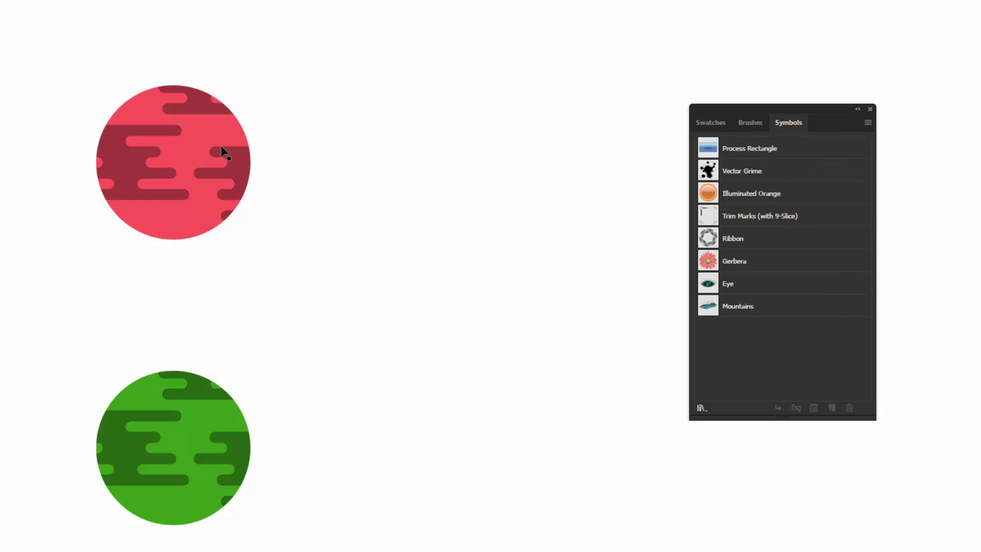
Turn the red planet artwork into a dynamic symbol named "planeta" with the Movie Clip export type
{"action": "left_click", "coordinate": [230, 189]}
{"action": "left_click_drag", "start_coordinate": [230, 192], "coordinate": [812, 353]}
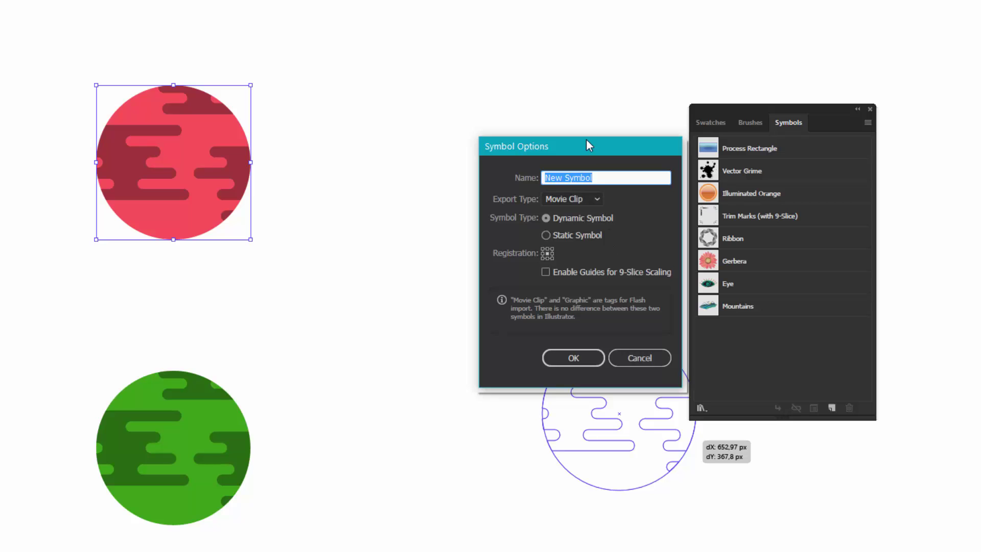
{"action": "left_click_drag", "start_coordinate": [586, 139], "coordinate": [562, 130]}
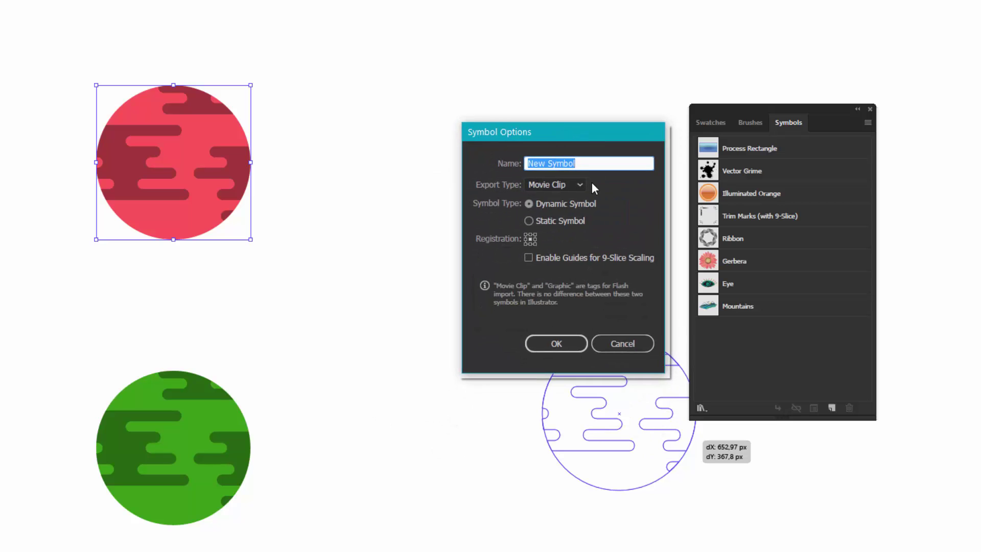
{"action": "type", "text": "planeta"}
{"action": "left_click", "coordinate": [554, 185]}
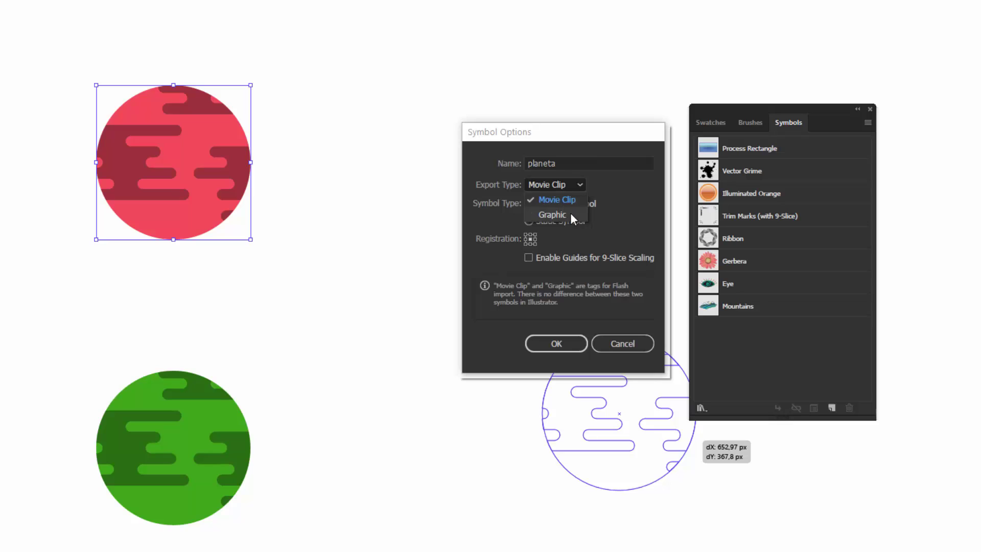
{"action": "left_click", "coordinate": [575, 197]}
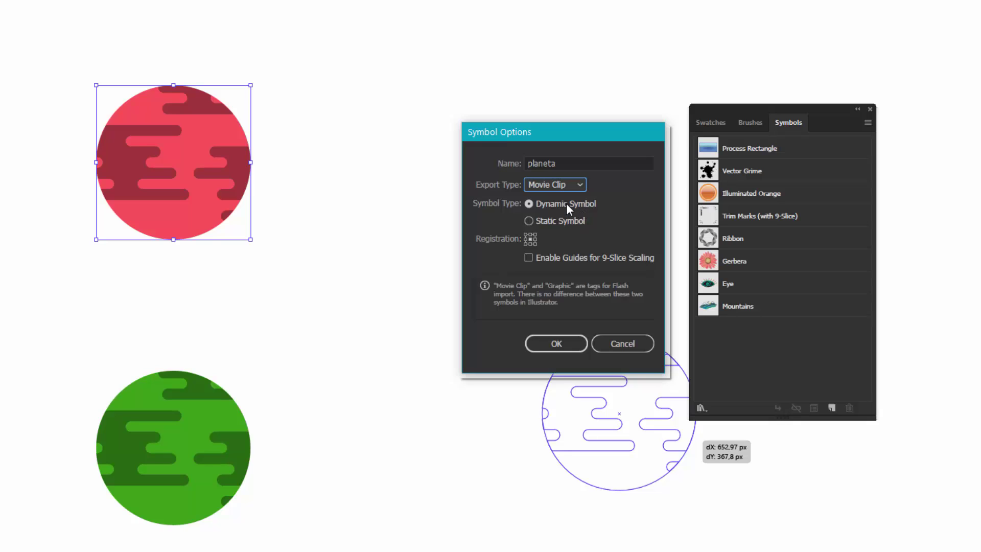
{"action": "left_click", "coordinate": [584, 346]}
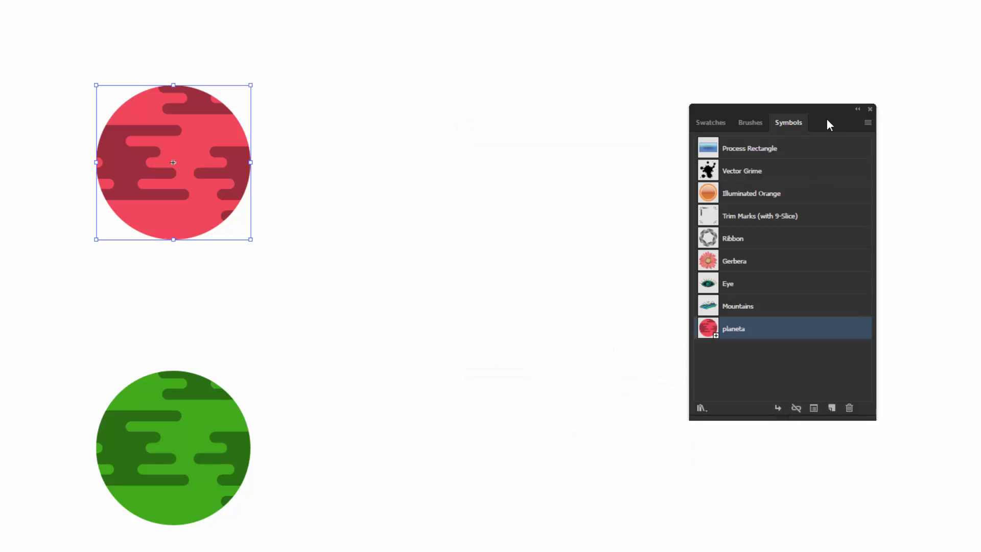
Place four instances of the planeta symbol and arrange them in two rows of two beside the original red planet
{"action": "left_click_drag", "start_coordinate": [829, 125], "coordinate": [937, 88]}
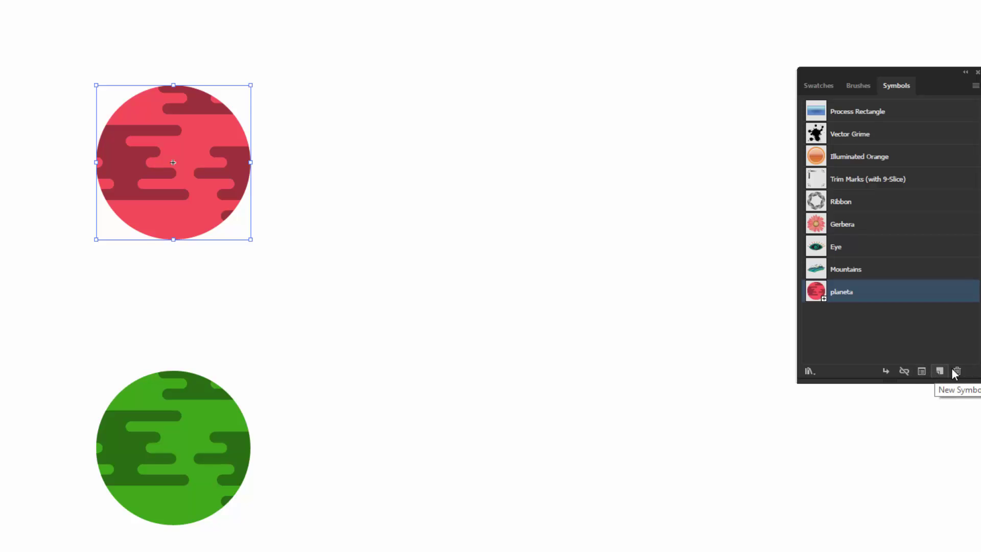
{"action": "left_click", "coordinate": [889, 371]}
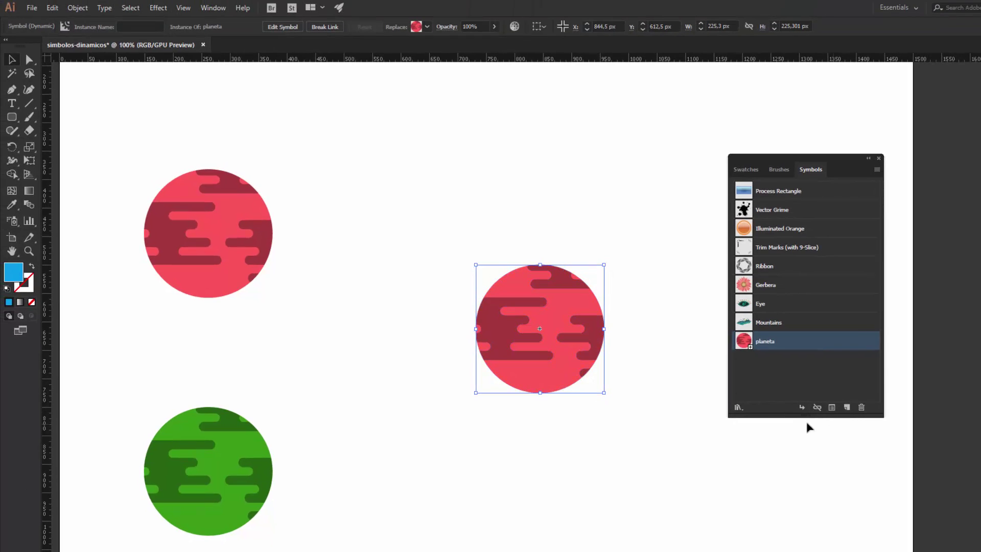
{"action": "left_click_drag", "start_coordinate": [491, 286], "coordinate": [339, 151]}
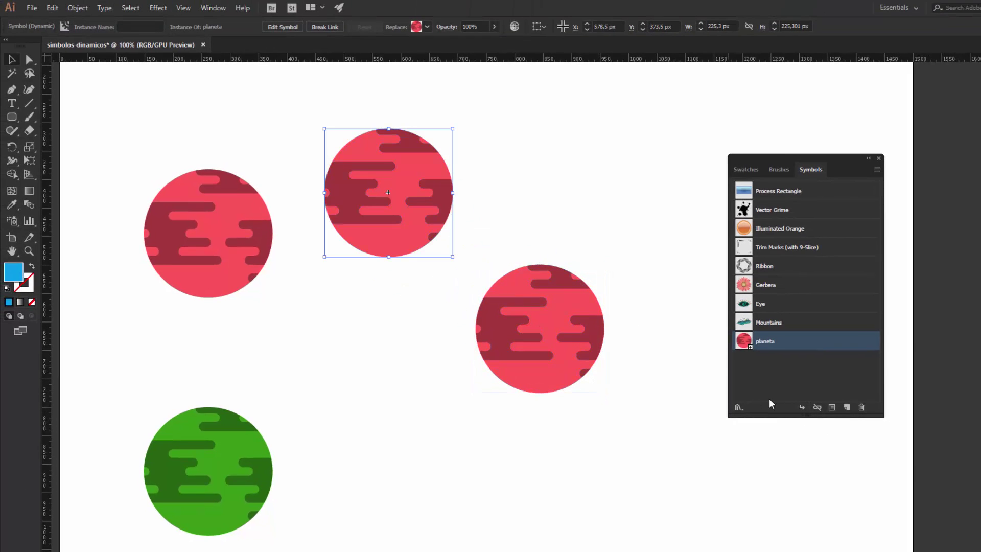
{"action": "left_click", "coordinate": [803, 407]}
{"action": "left_click_drag", "start_coordinate": [553, 355], "coordinate": [589, 209]}
{"action": "left_click", "coordinate": [803, 407]}
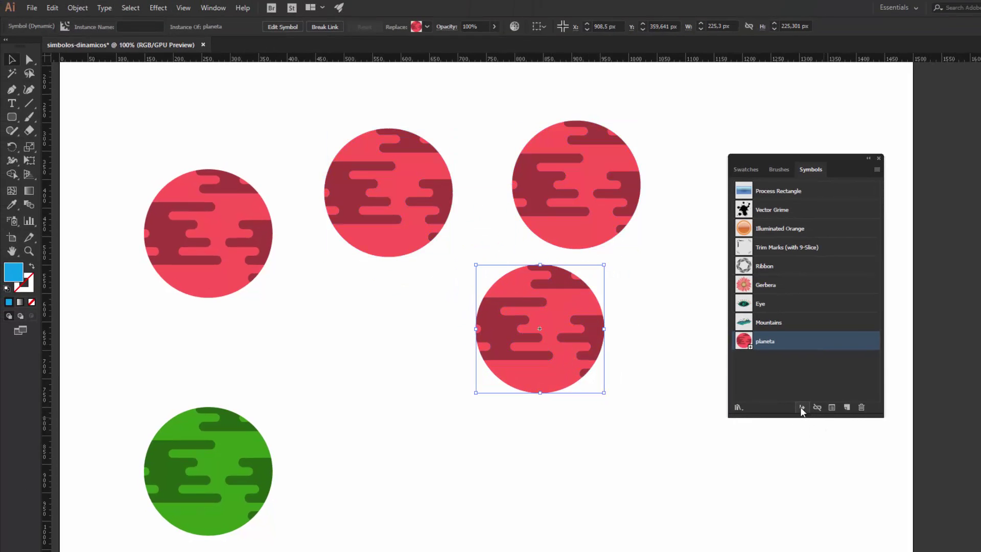
{"action": "left_click_drag", "start_coordinate": [485, 347], "coordinate": [317, 350]}
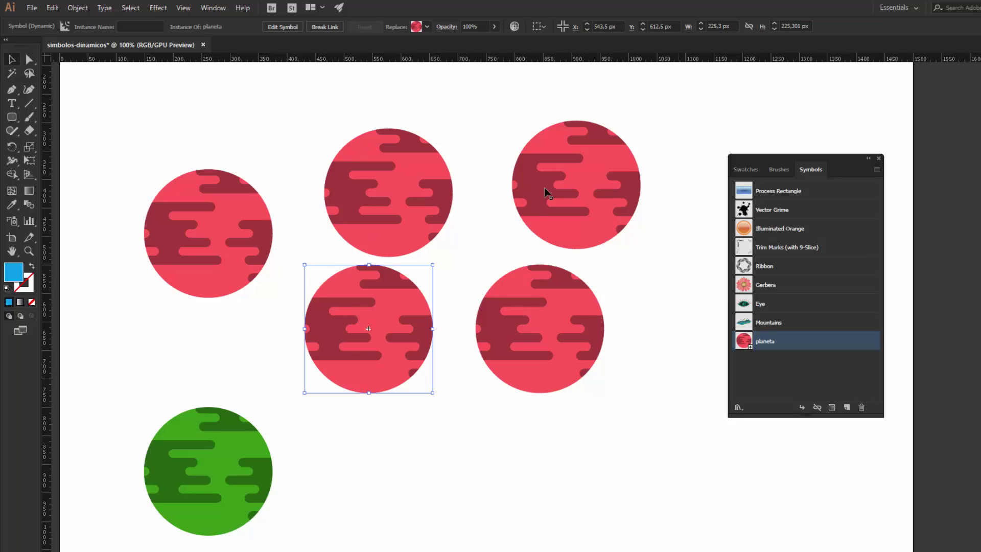
Edit the planeta symbol definition from the original instance, recolour the whole planet bright green and leave symbol editing
{"action": "double_click", "coordinate": [227, 219]}
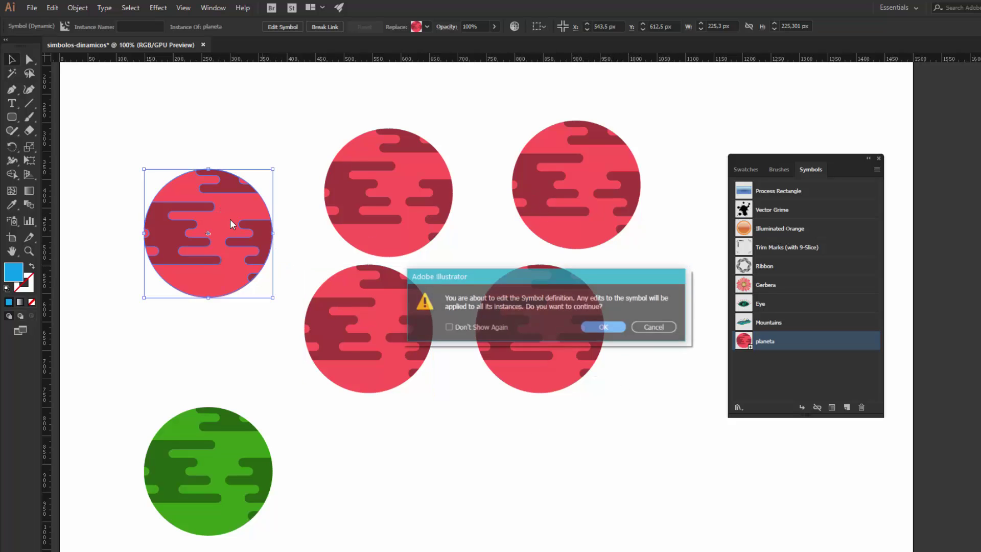
{"action": "left_click", "coordinate": [599, 327]}
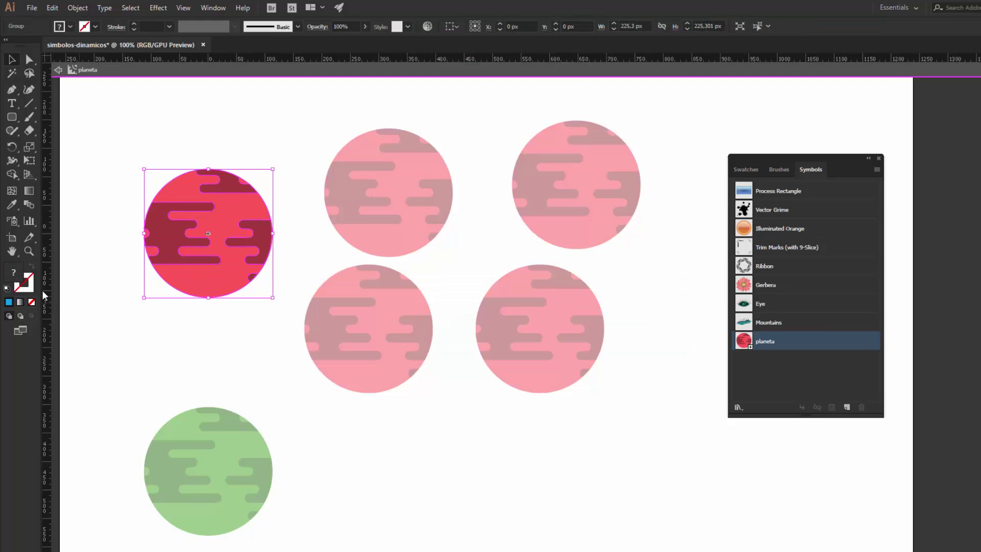
{"action": "double_click", "coordinate": [18, 283]}
{"action": "left_click", "coordinate": [841, 276]}
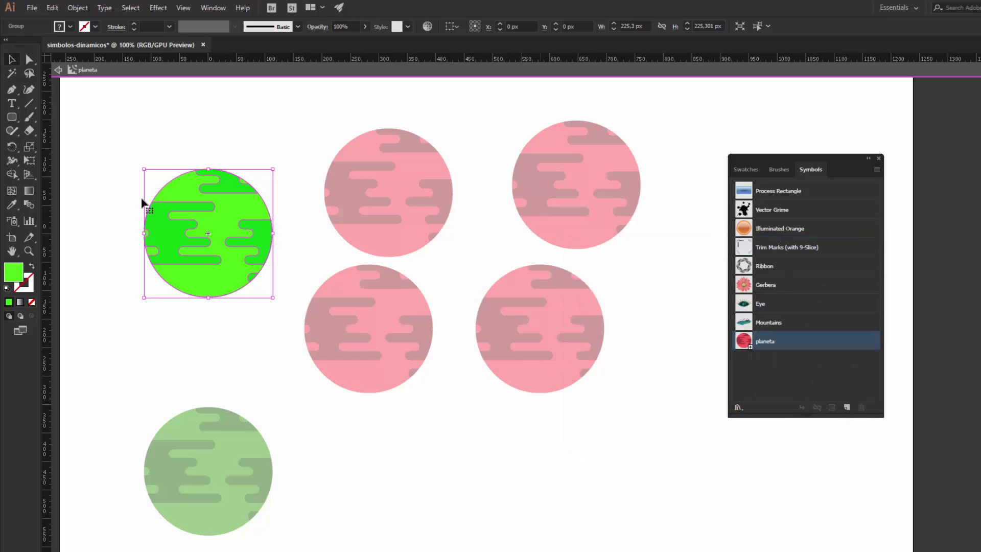
{"action": "left_click", "coordinate": [142, 262]}
{"action": "left_click", "coordinate": [59, 70]}
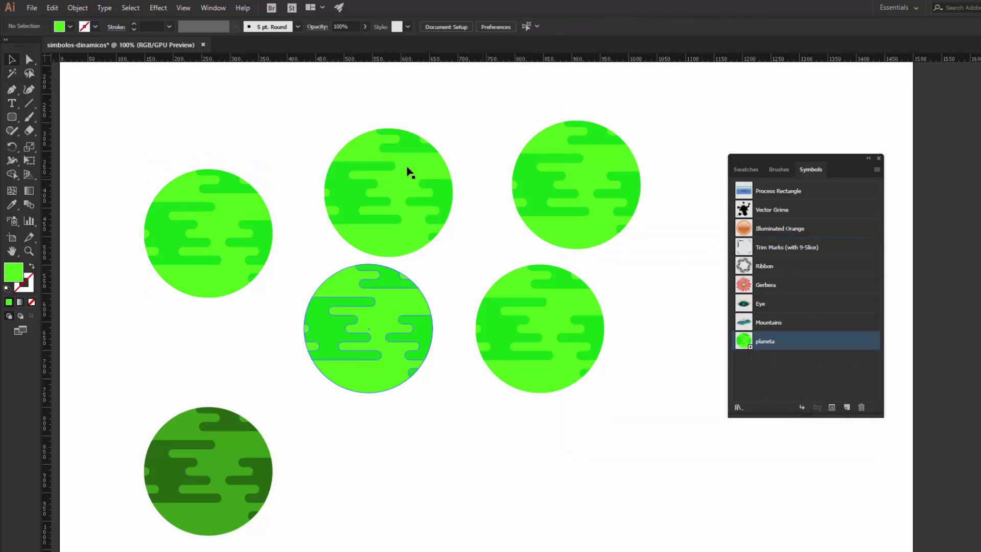
Directly select the base circle of the upper-row instance nearest the original planet and fill it with blue #0393dc
{"action": "left_click", "coordinate": [28, 60]}
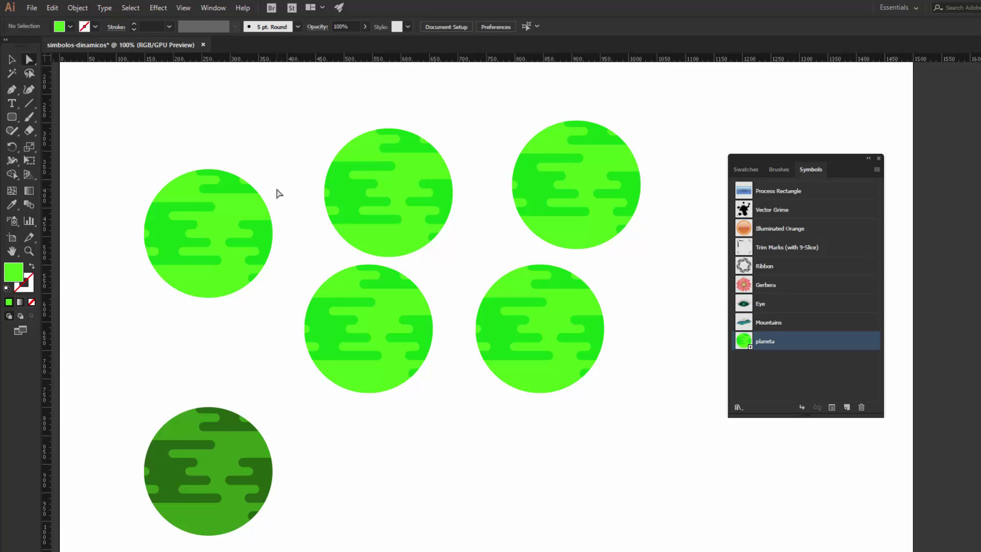
{"action": "left_click", "coordinate": [404, 247]}
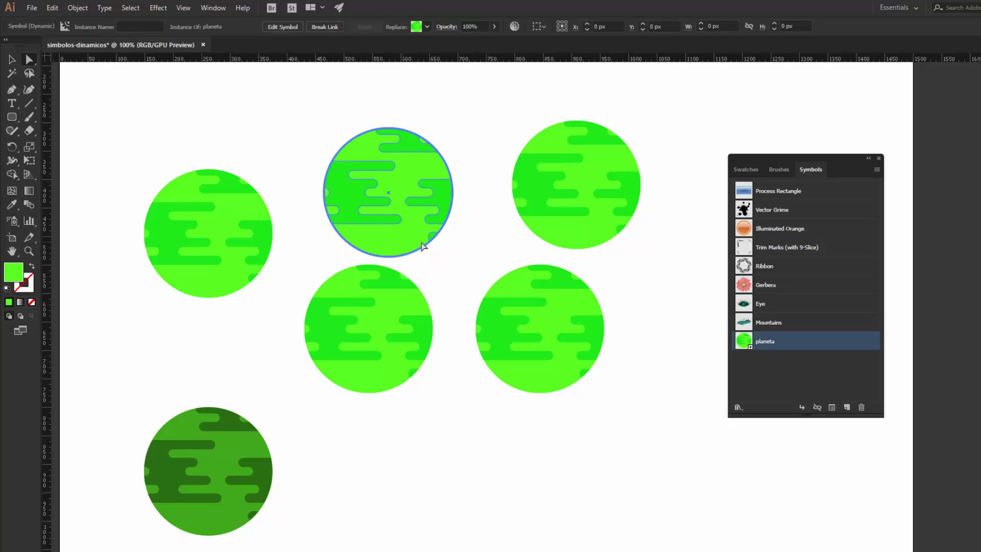
{"action": "double_click", "coordinate": [8, 278]}
{"action": "type", "text": "0393dc"}
{"action": "key", "text": "Return"}
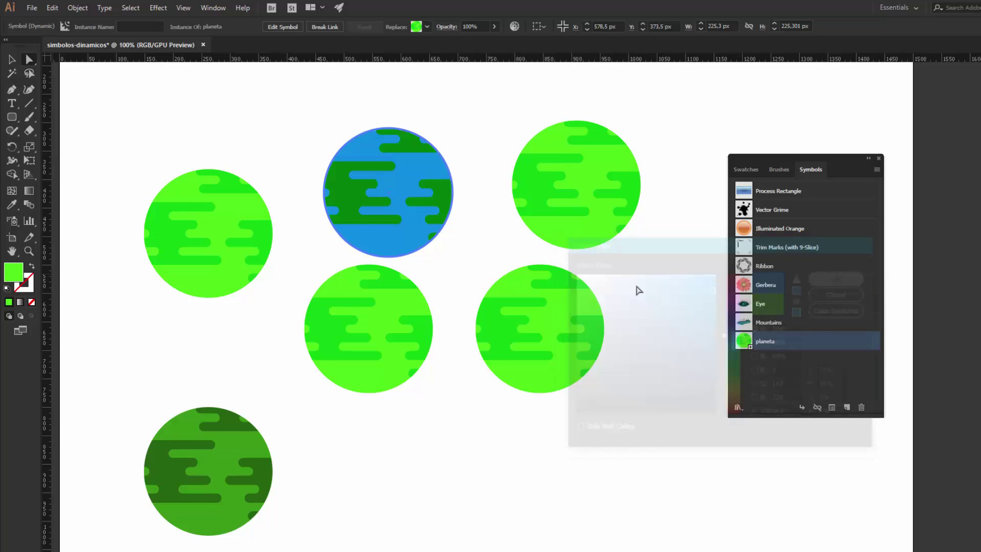
Fill the cloud bands of the blue planet instance with #0393dc and deselect them
{"action": "left_click", "coordinate": [366, 206]}
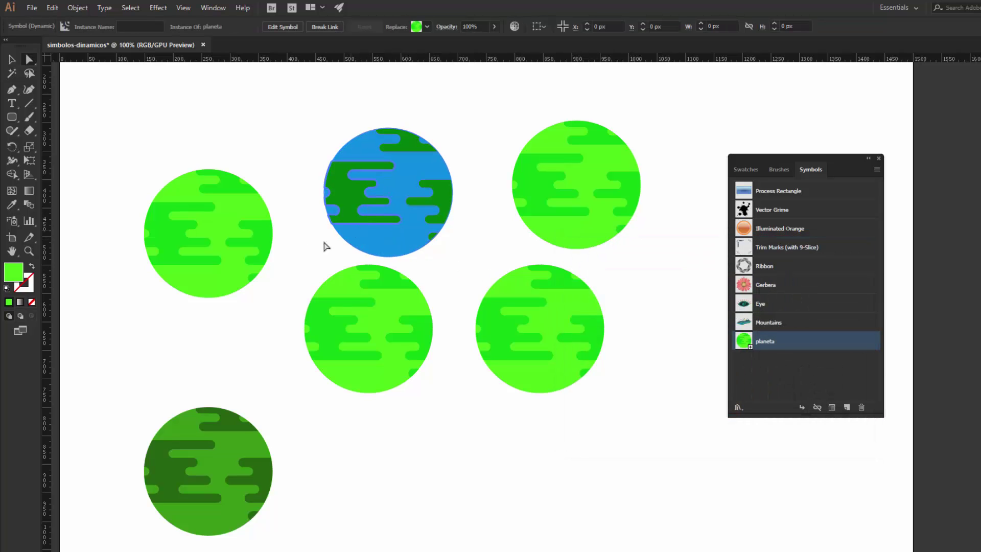
{"action": "double_click", "coordinate": [14, 276]}
{"action": "type", "text": "0393dc"}
{"action": "key", "text": "Return"}
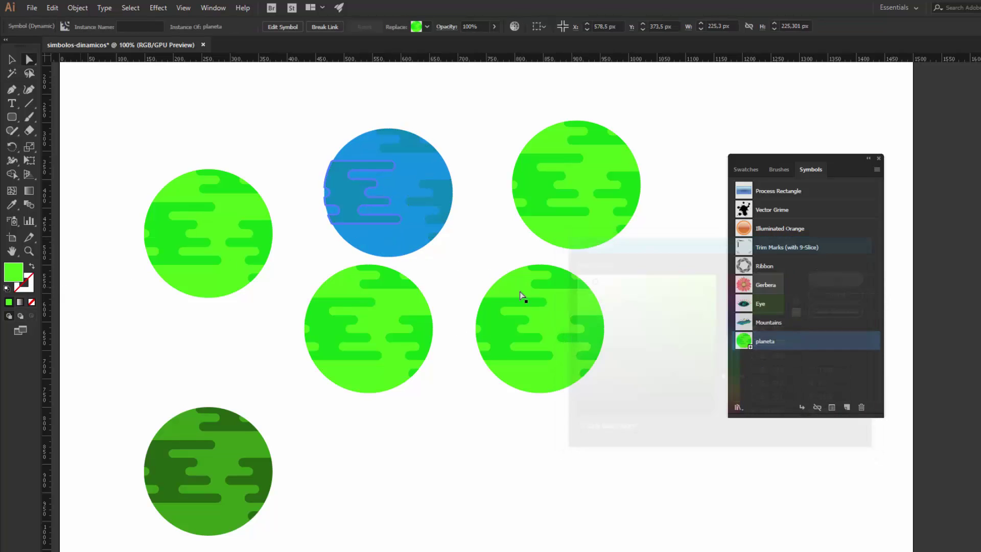
{"action": "left_click", "coordinate": [444, 279]}
Recolour the base circles of the two lower-row instances, the first magenta and the second purple #8605e2
{"action": "left_click", "coordinate": [424, 309]}
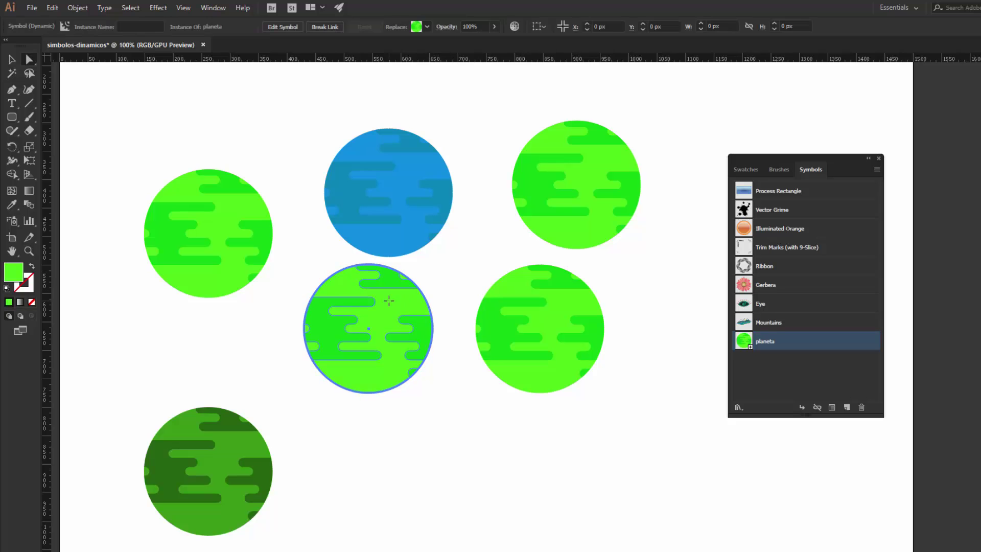
{"action": "double_click", "coordinate": [14, 276]}
{"action": "left_click_drag", "start_coordinate": [734, 299], "coordinate": [739, 281]}
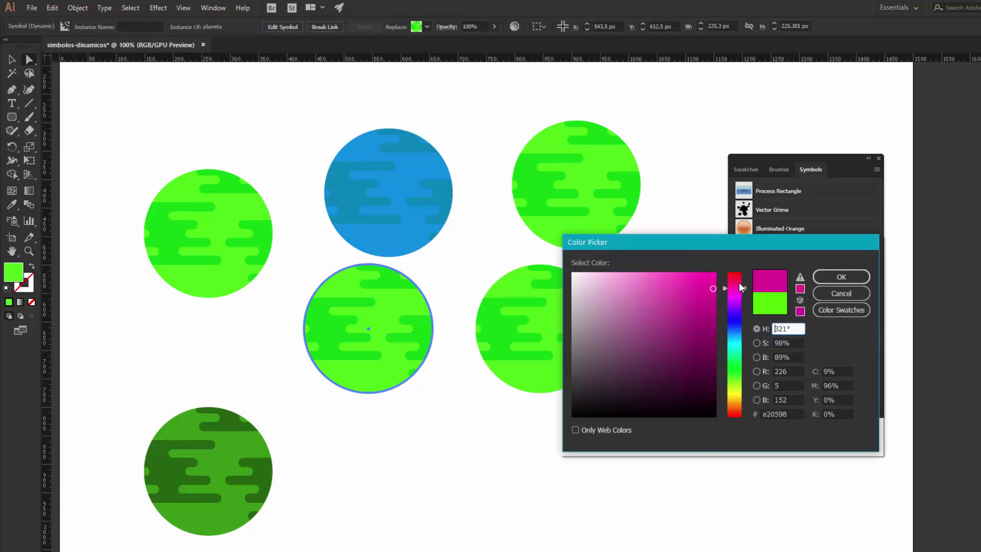
{"action": "left_click", "coordinate": [841, 276]}
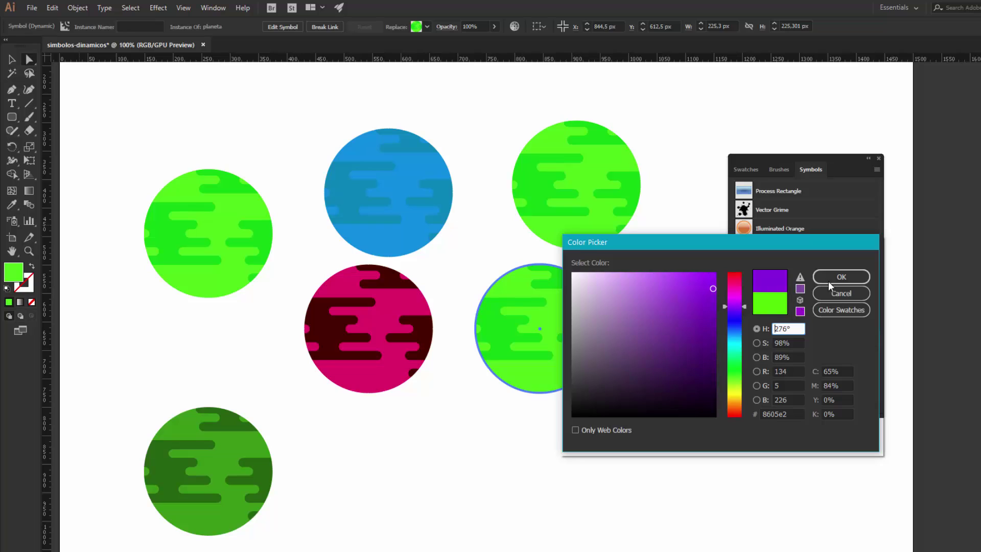
{"action": "left_click", "coordinate": [832, 280]}
{"action": "left_click", "coordinate": [486, 263]}
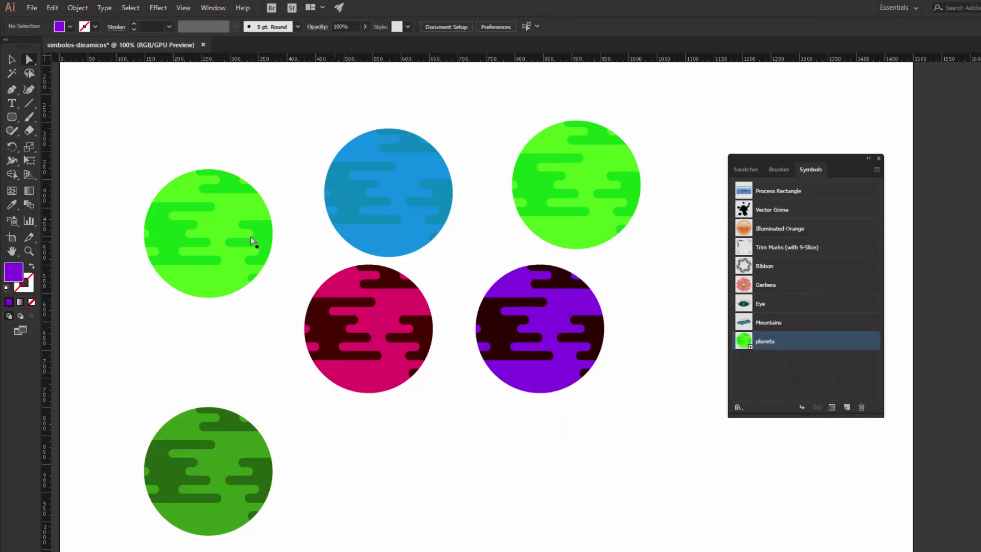
In the planeta symbol definition, enlarge the planet to about 324 px wide, shift it slightly up, and leave symbol editing
{"action": "left_click", "coordinate": [10, 60]}
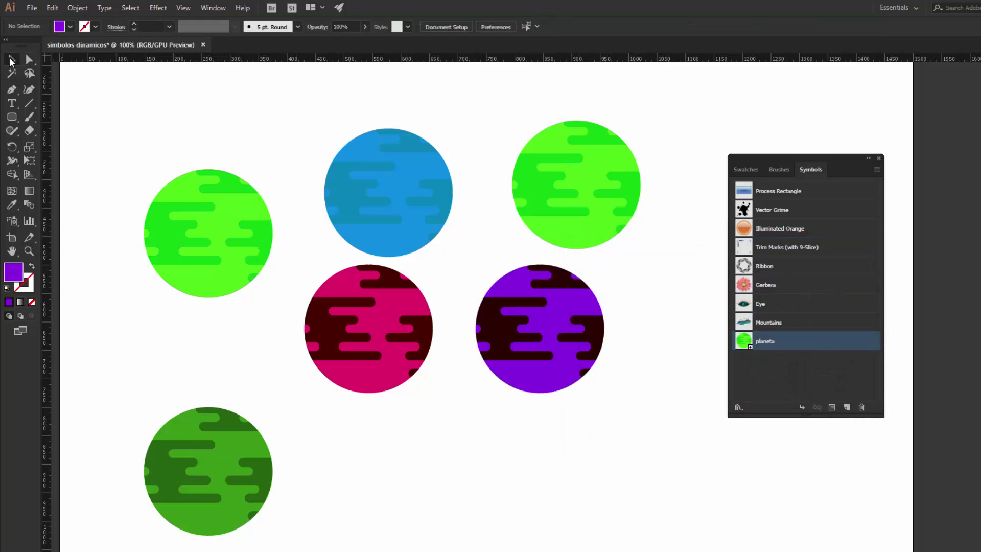
{"action": "double_click", "coordinate": [220, 235]}
{"action": "left_click", "coordinate": [603, 327]}
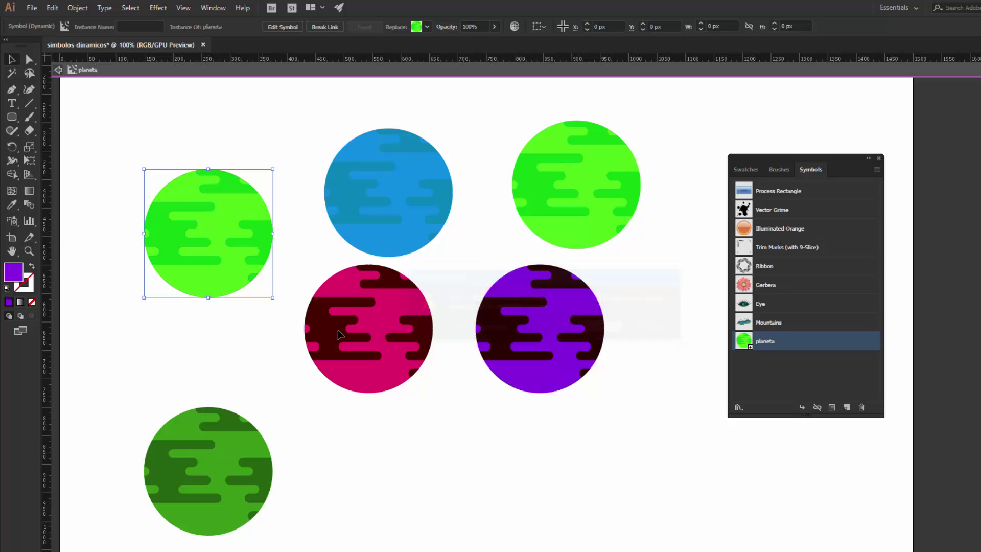
{"action": "left_click_drag", "start_coordinate": [274, 299], "coordinate": [330, 354]}
{"action": "left_click_drag", "start_coordinate": [269, 281], "coordinate": [250, 240]}
{"action": "left_click", "coordinate": [58, 71]}
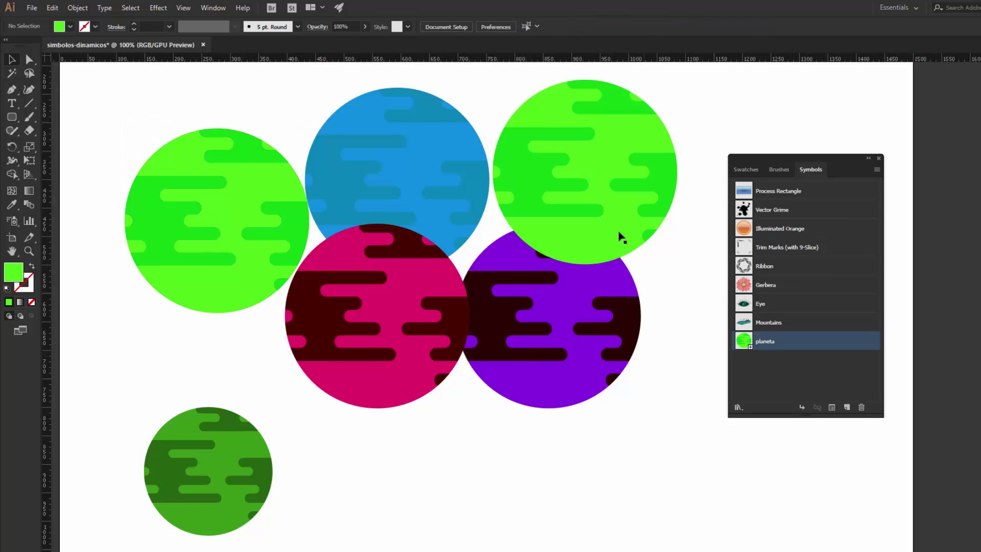
Edit the planeta symbol definition again, recolour the planet dark red and leave symbol editing
{"action": "double_click", "coordinate": [239, 216]}
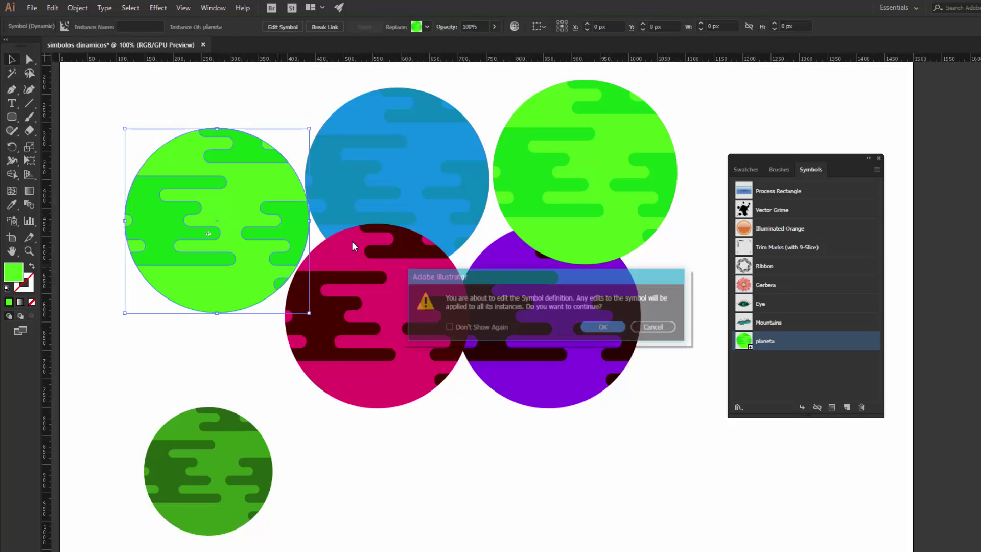
{"action": "left_click", "coordinate": [603, 328]}
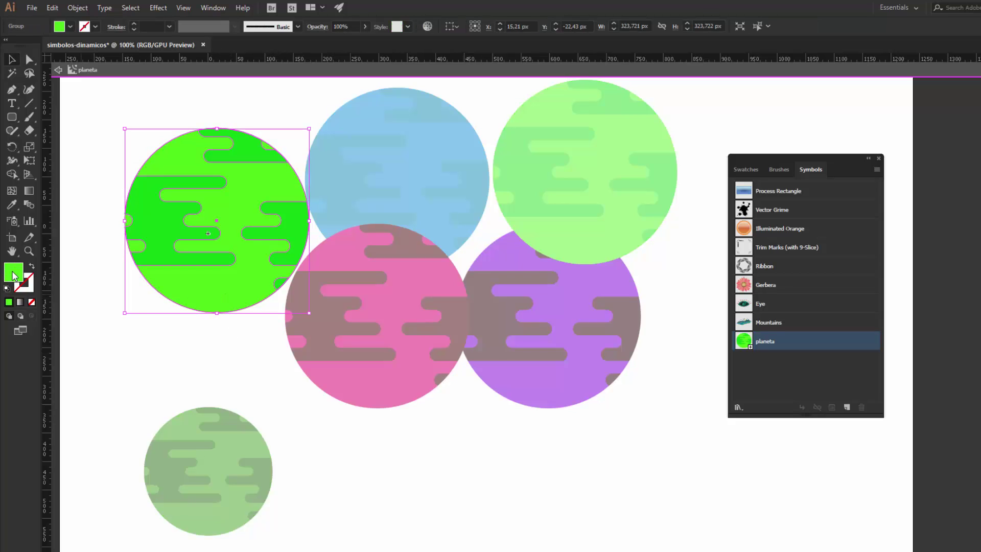
{"action": "double_click", "coordinate": [14, 275]}
{"action": "left_click", "coordinate": [738, 352]}
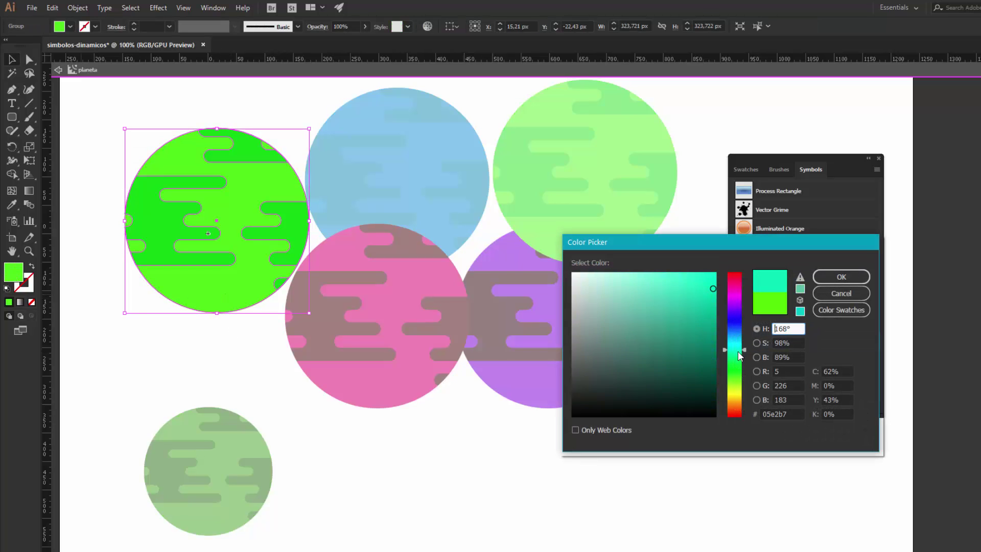
{"action": "left_click_drag", "start_coordinate": [739, 356], "coordinate": [732, 416]}
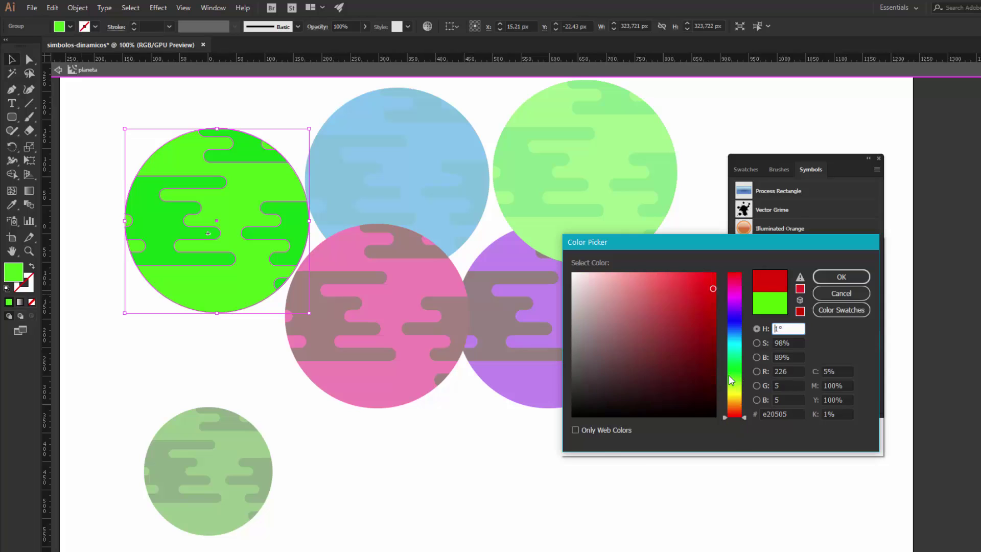
{"action": "key", "text": "Return"}
{"action": "key", "text": "Escape"}
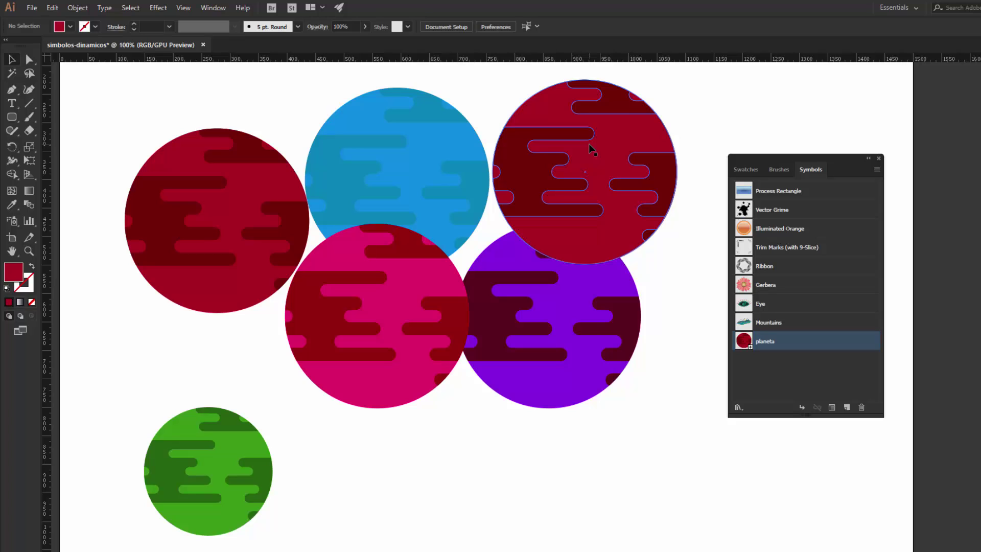
{"action": "left_click_drag", "start_coordinate": [650, 421], "coordinate": [352, 193]}
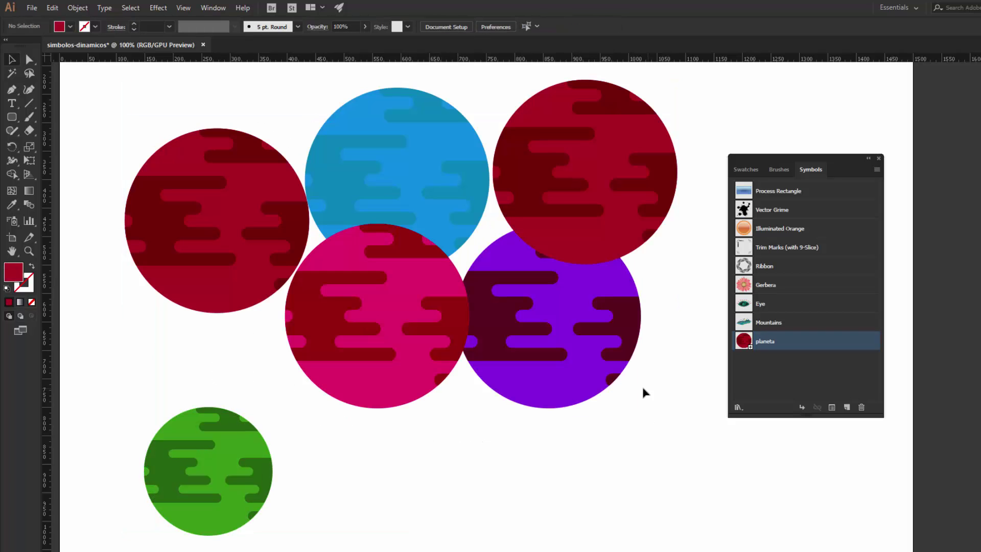
Delete the five planeta instances, and move the green planet artwork up the artboard while enlarging it to about 270 px wide
{"action": "left_click_drag", "start_coordinate": [645, 392], "coordinate": [296, 194]}
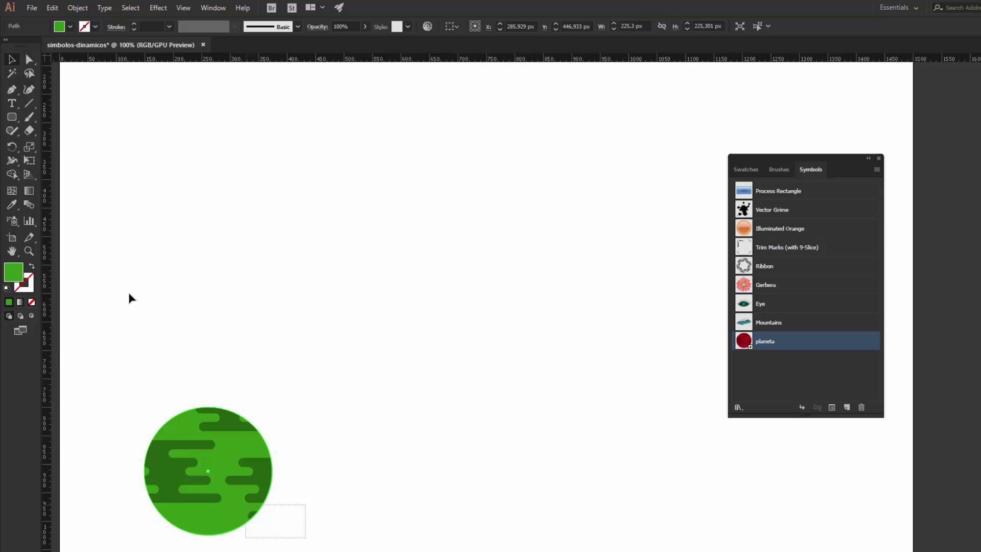
{"action": "left_click_drag", "start_coordinate": [204, 444], "coordinate": [207, 208]}
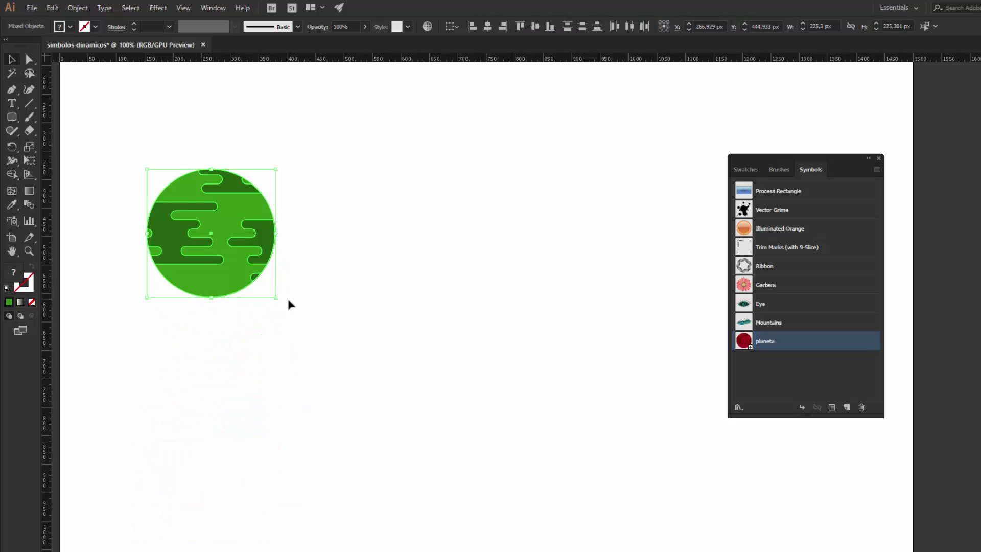
{"action": "left_click_drag", "start_coordinate": [275, 296], "coordinate": [302, 322]}
Create a static symbol named planeta-estatico from the green planet artwork, with the Movie Clip export type
{"action": "left_click_drag", "start_coordinate": [245, 278], "coordinate": [767, 364]}
{"action": "type", "text": "p"}
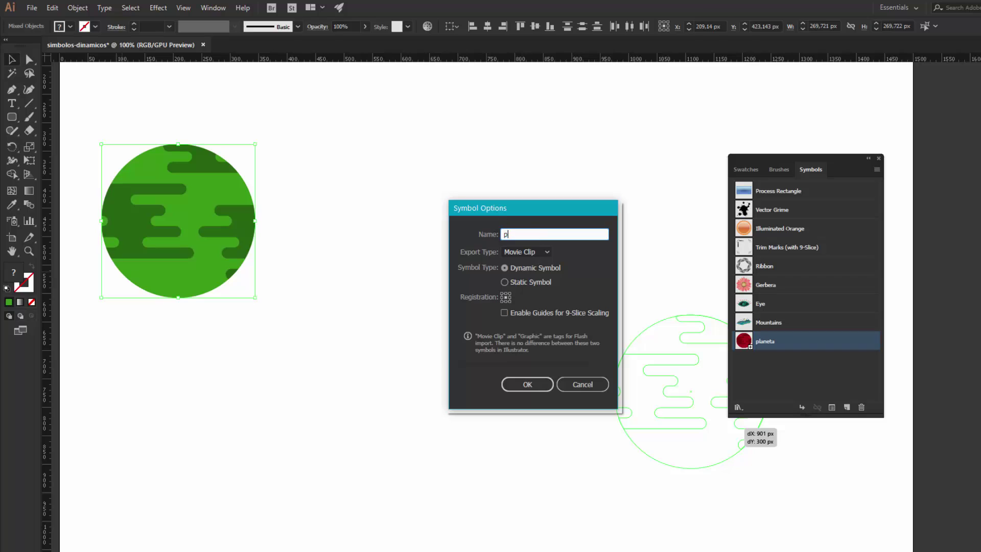
{"action": "type", "text": "laneta-estatico"}
{"action": "left_click", "coordinate": [529, 283]}
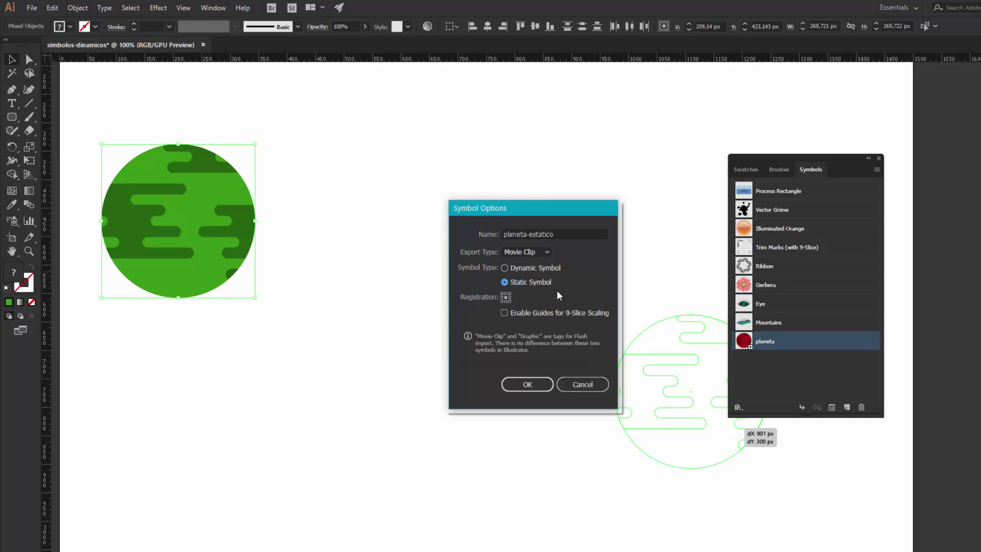
{"action": "left_click", "coordinate": [539, 384]}
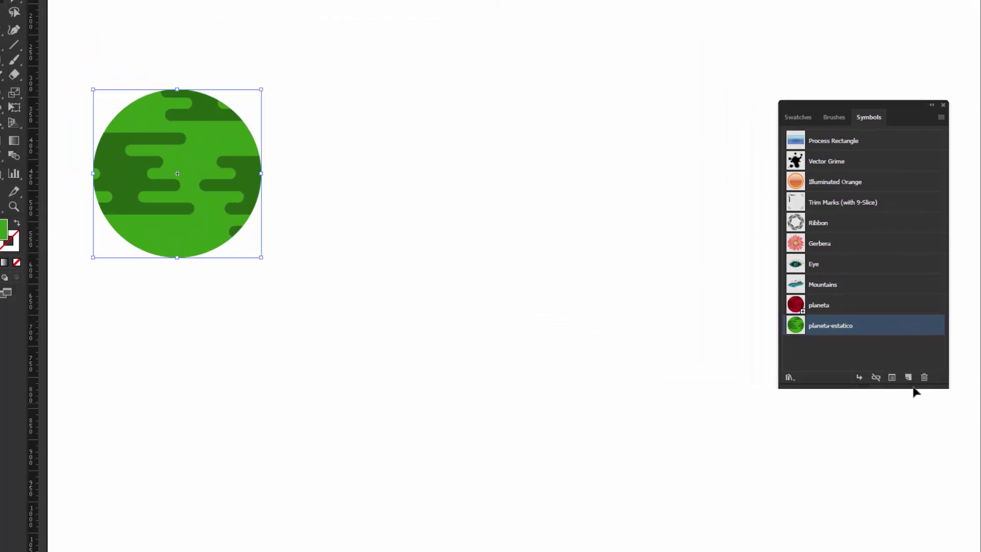
Place four more planeta-estatico instances and spread them around the artboard without overlaps
{"action": "left_click", "coordinate": [859, 378]}
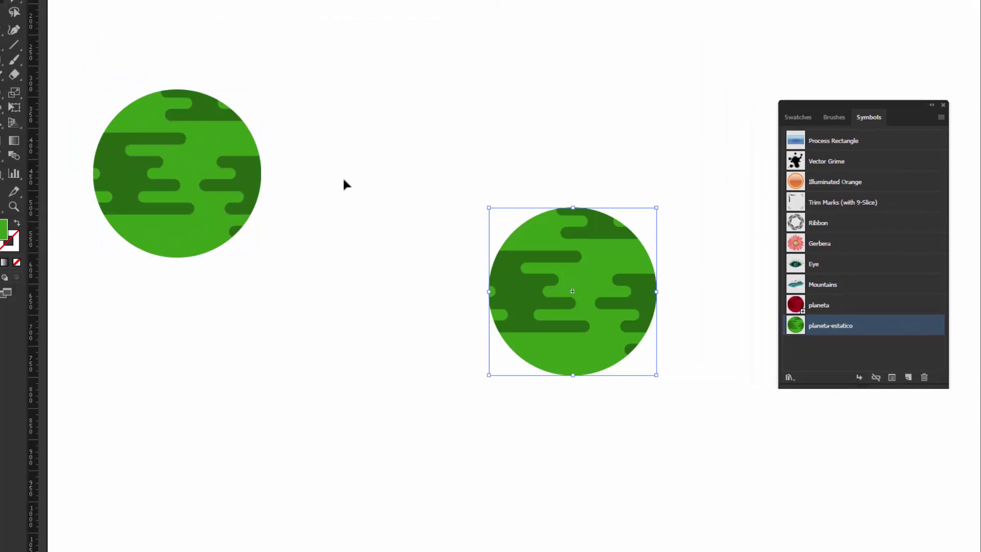
{"action": "left_click_drag", "start_coordinate": [533, 321], "coordinate": [242, 398]}
{"action": "left_click", "coordinate": [860, 378]}
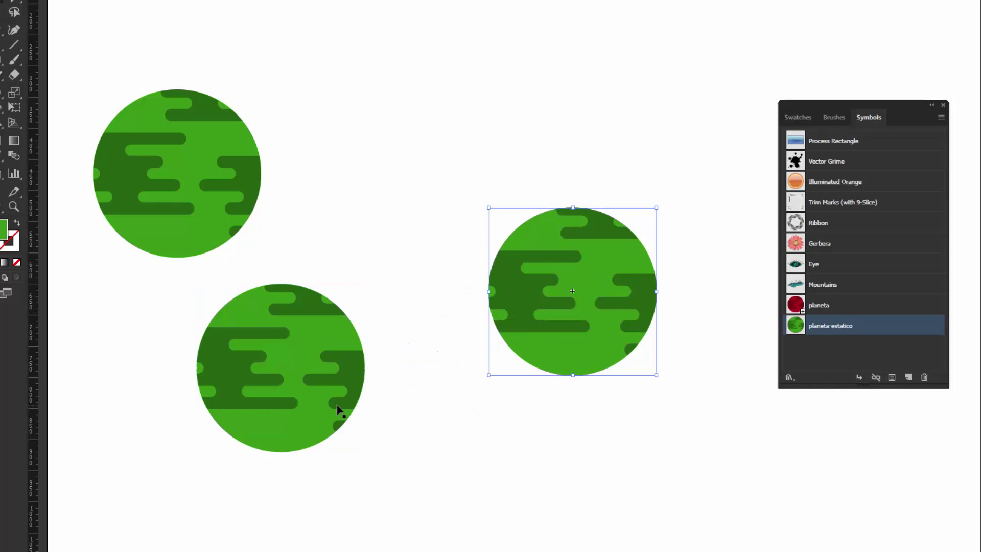
{"action": "left_click_drag", "start_coordinate": [335, 367], "coordinate": [460, 121]}
{"action": "left_click_drag", "start_coordinate": [565, 286], "coordinate": [319, 429]}
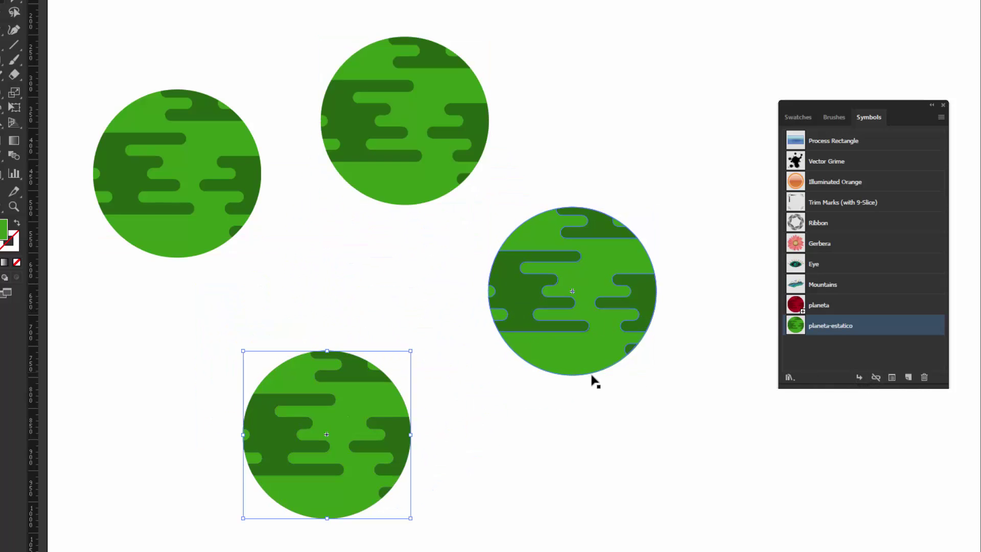
{"action": "left_click", "coordinate": [857, 377]}
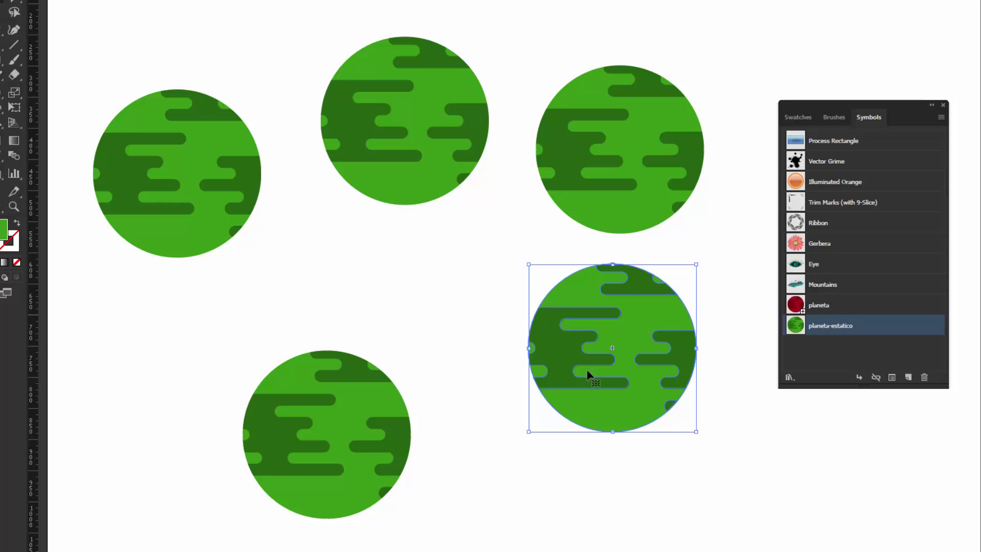
{"action": "left_click_drag", "start_coordinate": [650, 335], "coordinate": [615, 352]}
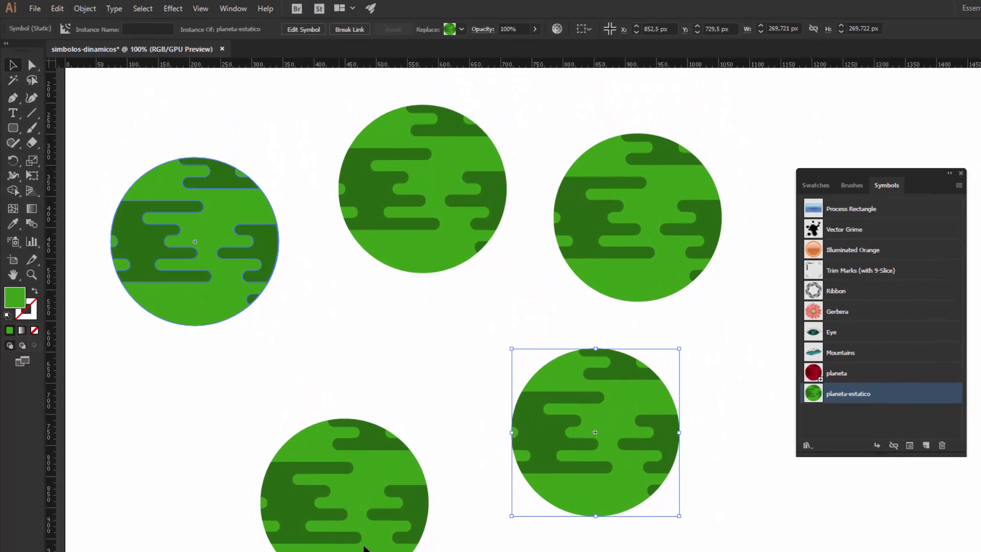
Try to recolour the lower-left planeta-estatico instance on its own with dark green #315b1a
{"action": "left_click", "coordinate": [390, 373]}
{"action": "left_click", "coordinate": [319, 437]}
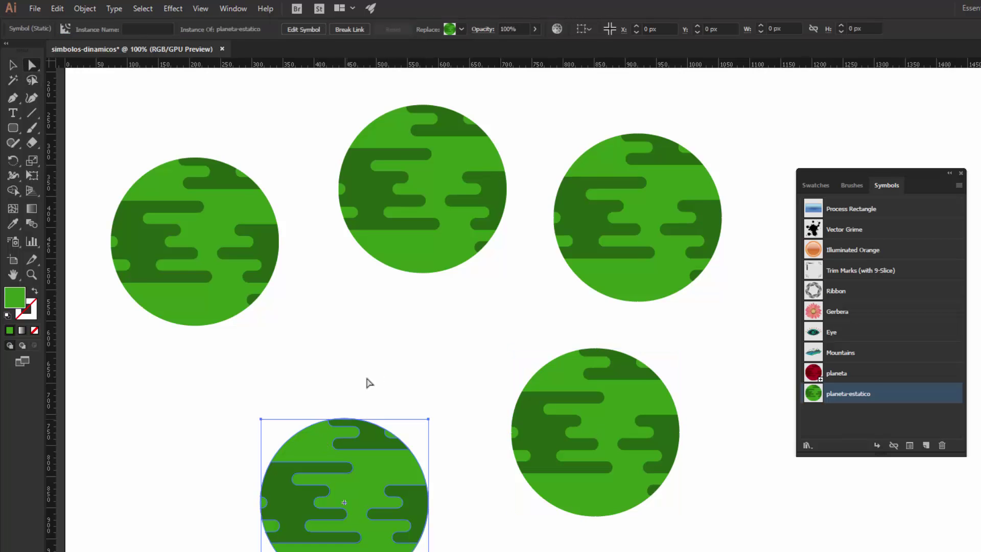
{"action": "double_click", "coordinate": [15, 297]}
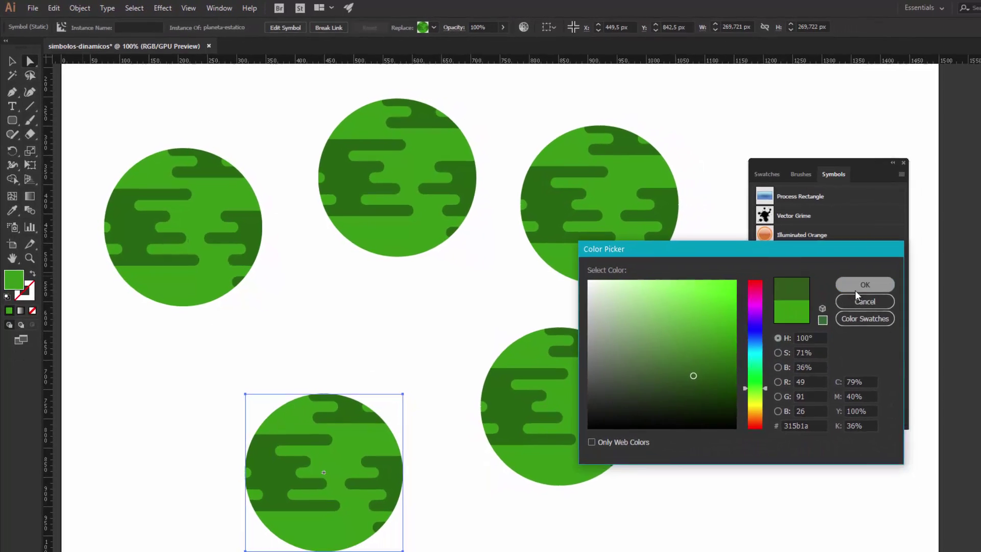
{"action": "left_click", "coordinate": [875, 284]}
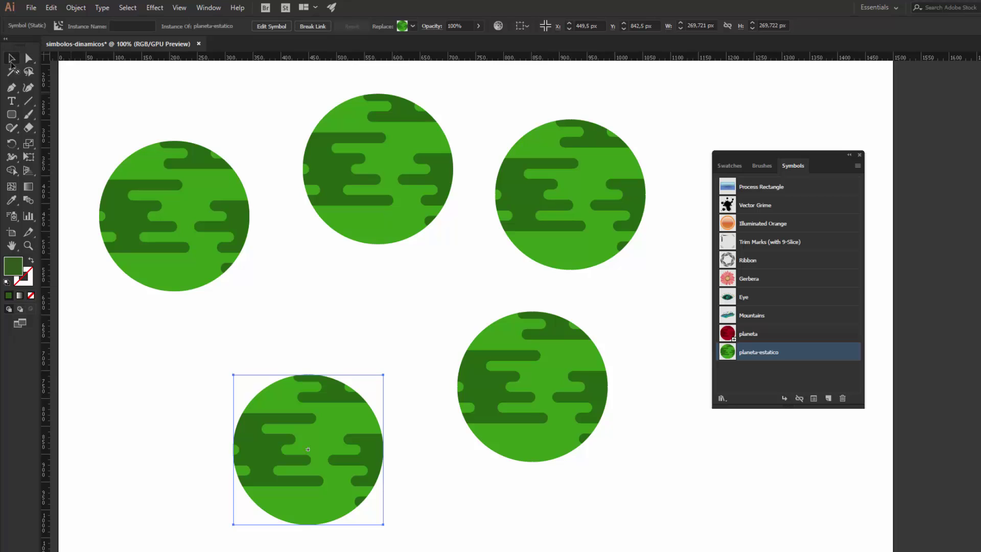
Edit the planeta-estatico symbol definition, recolour the planet's base circle teal blue and leave symbol editing
{"action": "double_click", "coordinate": [170, 195]}
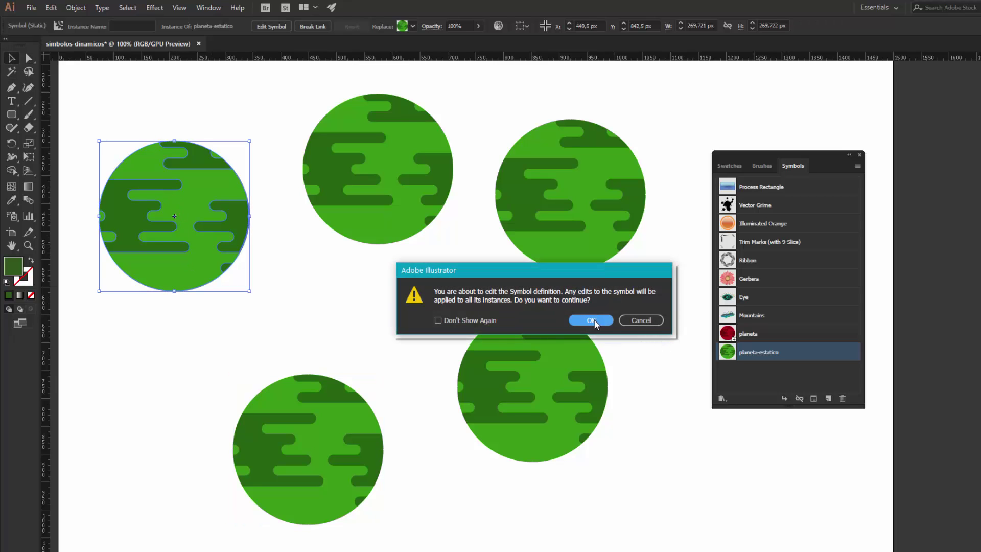
{"action": "left_click", "coordinate": [591, 320]}
{"action": "double_click", "coordinate": [13, 270]}
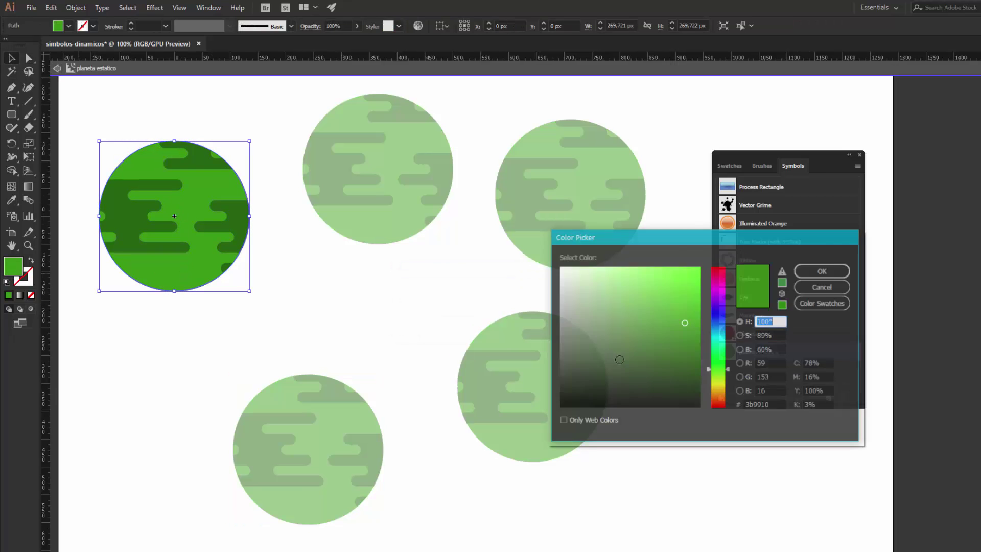
{"action": "key", "text": "ctrl+v"}
{"action": "key", "text": "Return"}
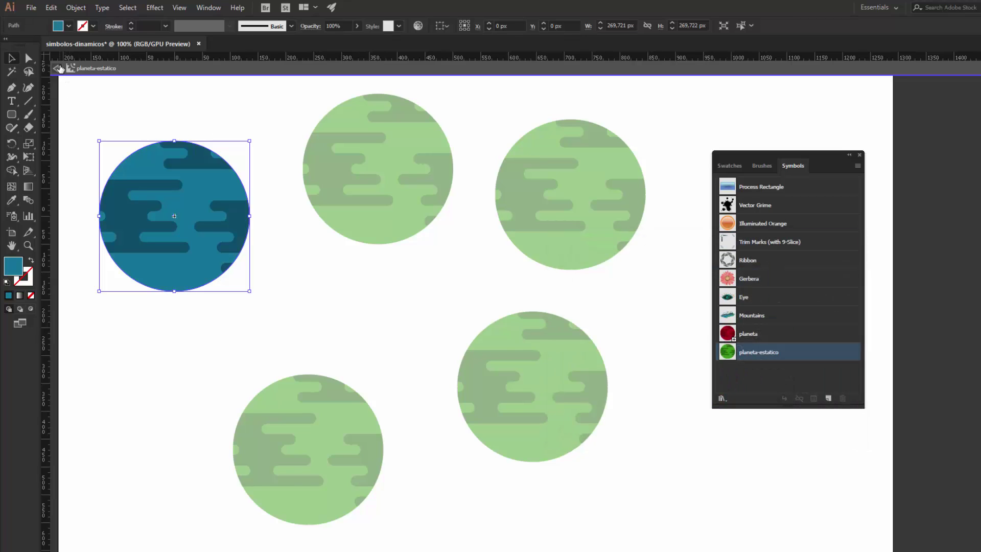
{"action": "left_click", "coordinate": [57, 68]}
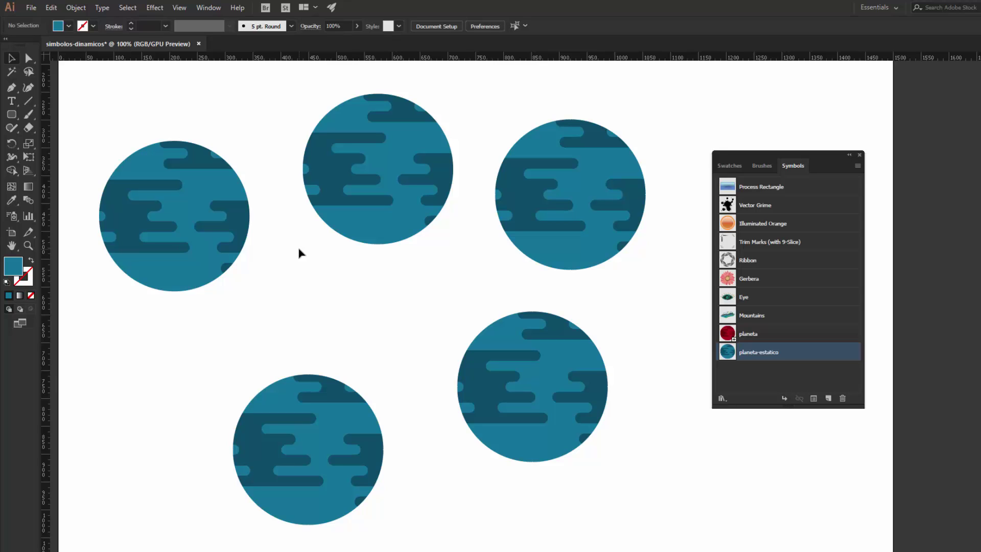
With the lower-right instance selected, check the symbol type options for a new symbol and for planeta-estatico, cancelling both
{"action": "left_click", "coordinate": [581, 409]}
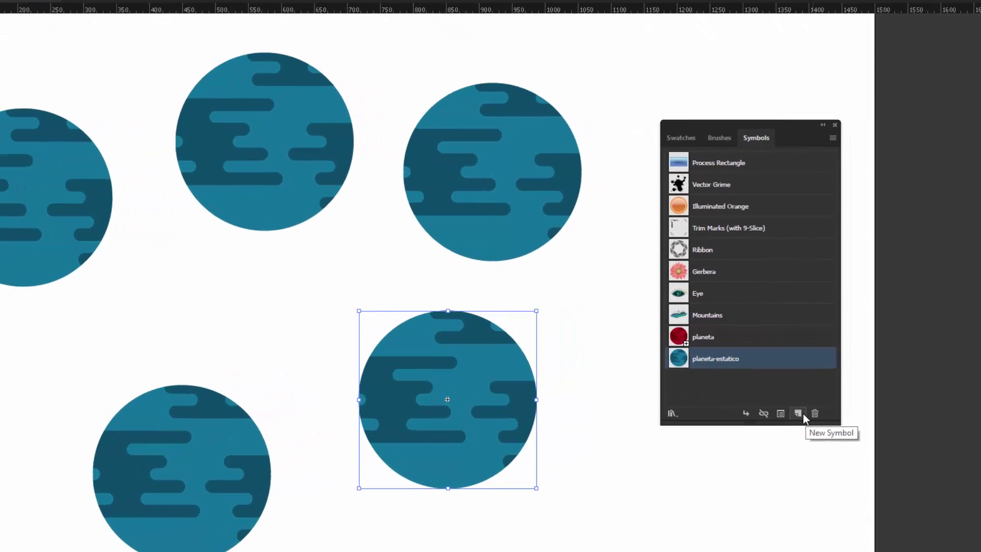
{"action": "left_click", "coordinate": [840, 396]}
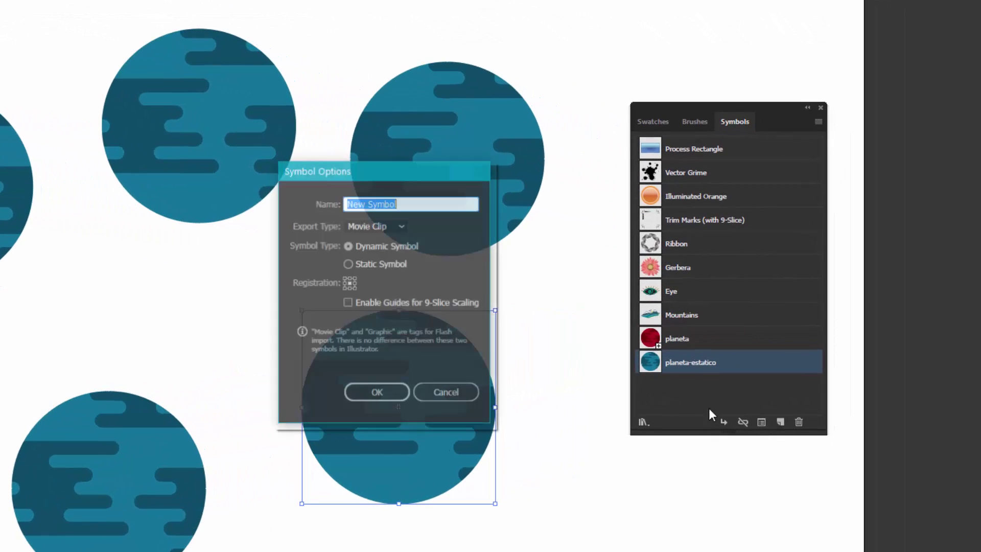
{"action": "left_click", "coordinate": [450, 399]}
{"action": "left_click", "coordinate": [761, 423]}
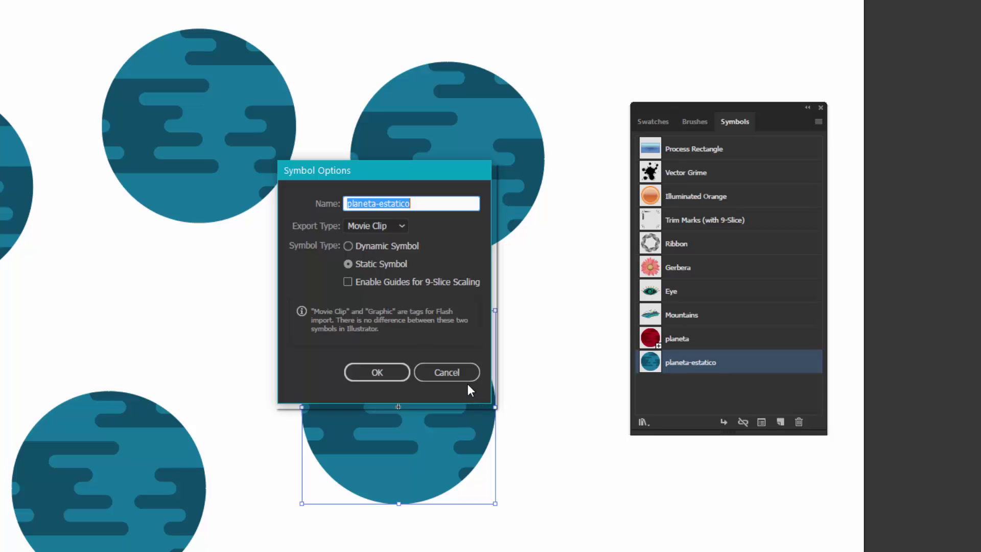
{"action": "left_click", "coordinate": [447, 372]}
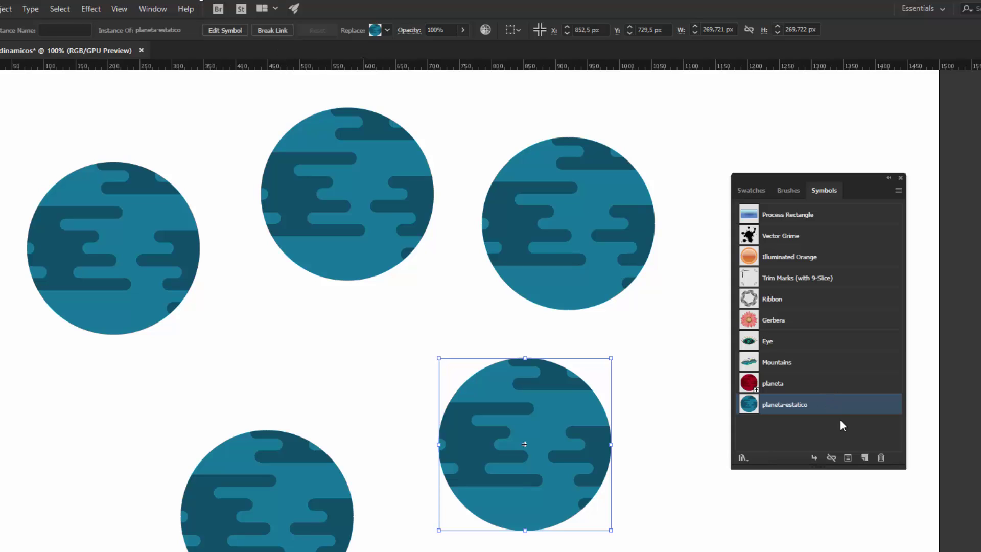
Break the lower-right instance's link to its symbol, enlarge the resulting planet artwork and reposition it below the upper-right planet
{"action": "left_click", "coordinate": [829, 458]}
{"action": "left_click_drag", "start_coordinate": [516, 436], "coordinate": [556, 428]}
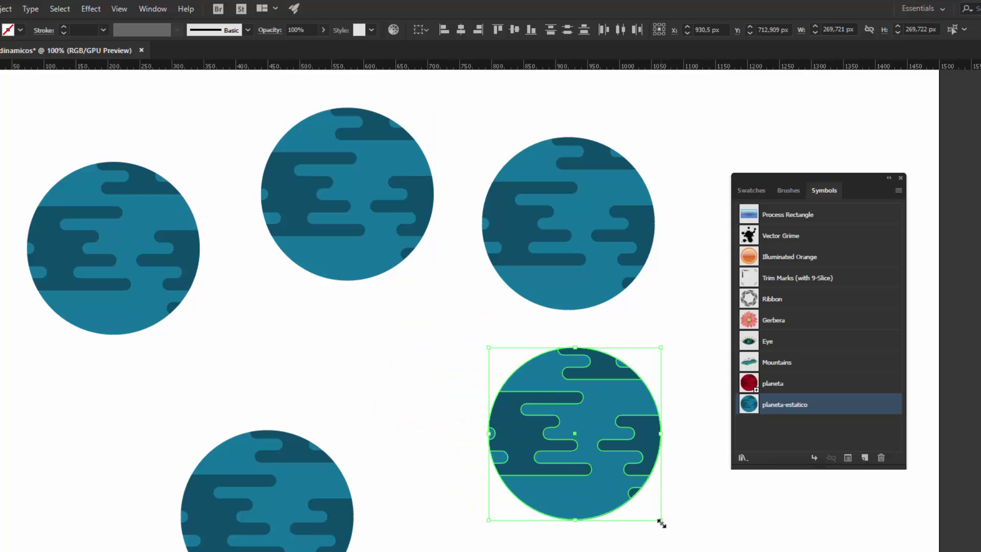
{"action": "left_click_drag", "start_coordinate": [661, 521], "coordinate": [626, 496]}
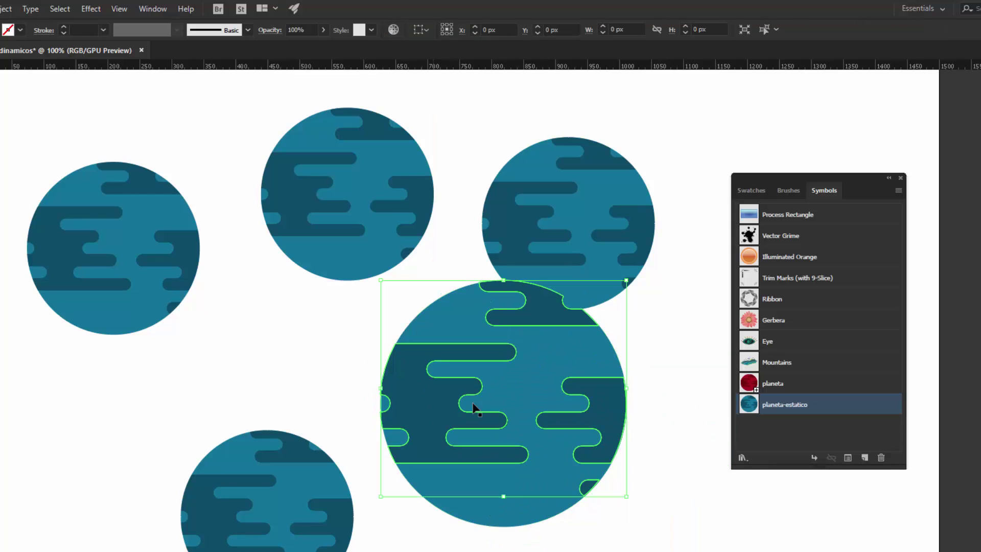
{"action": "left_click_drag", "start_coordinate": [481, 390], "coordinate": [541, 457]}
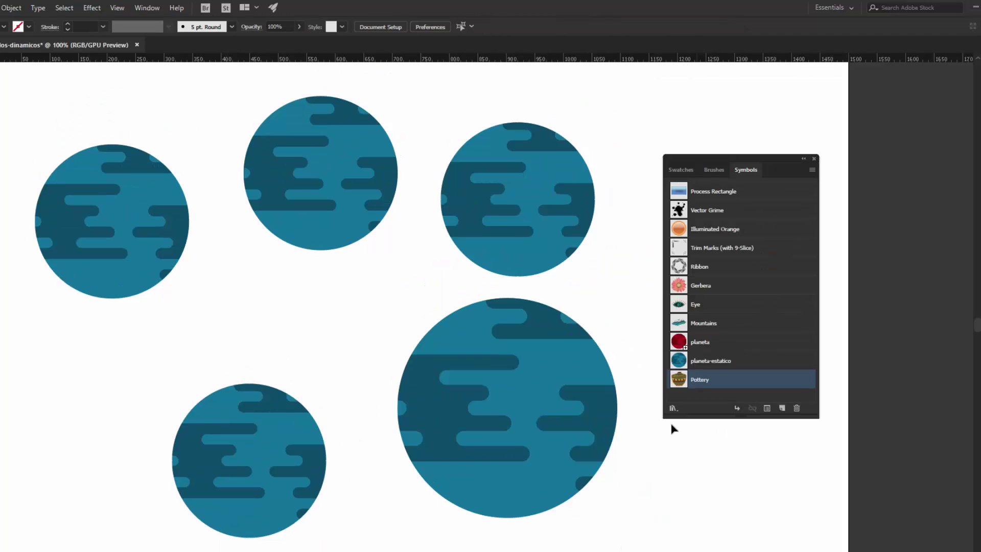
Open the Nature symbol library, expand it to show all its symbols and add Butterfly to the document's symbols
{"action": "left_click", "coordinate": [750, 388]}
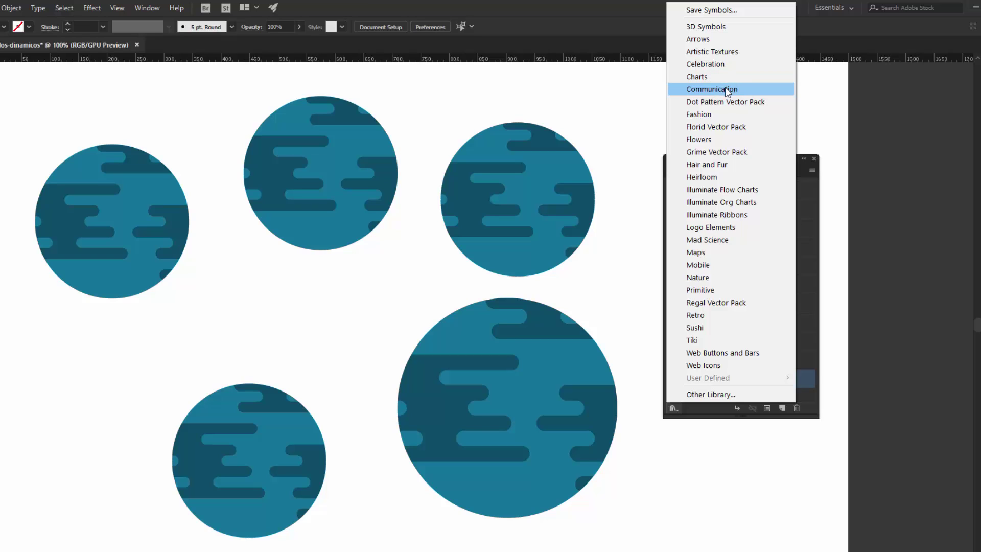
{"action": "left_click", "coordinate": [765, 280]}
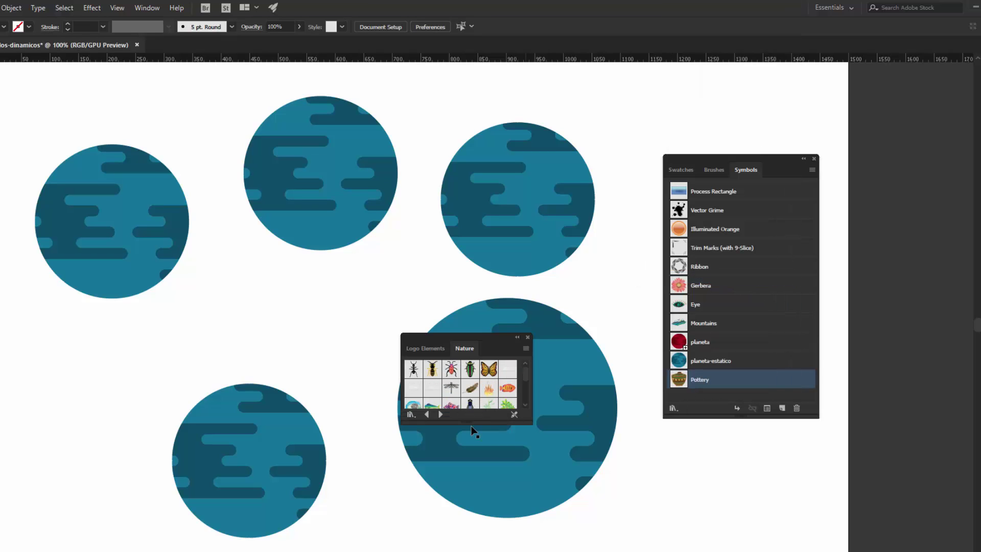
{"action": "left_click_drag", "start_coordinate": [473, 426], "coordinate": [473, 533]}
{"action": "left_click", "coordinate": [488, 369]}
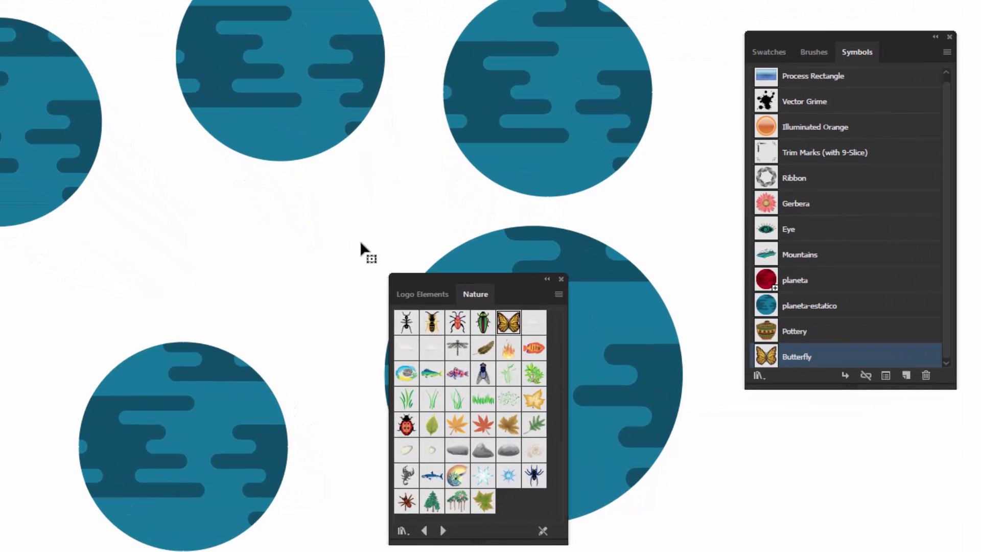
Place a Butterfly instance on the artboard and delete it again, closing the Nature library
{"action": "left_click_drag", "start_coordinate": [359, 240], "coordinate": [278, 223]}
{"action": "key", "text": "Delete"}
{"action": "left_click", "coordinate": [561, 279]}
{"action": "left_click", "coordinate": [759, 376]}
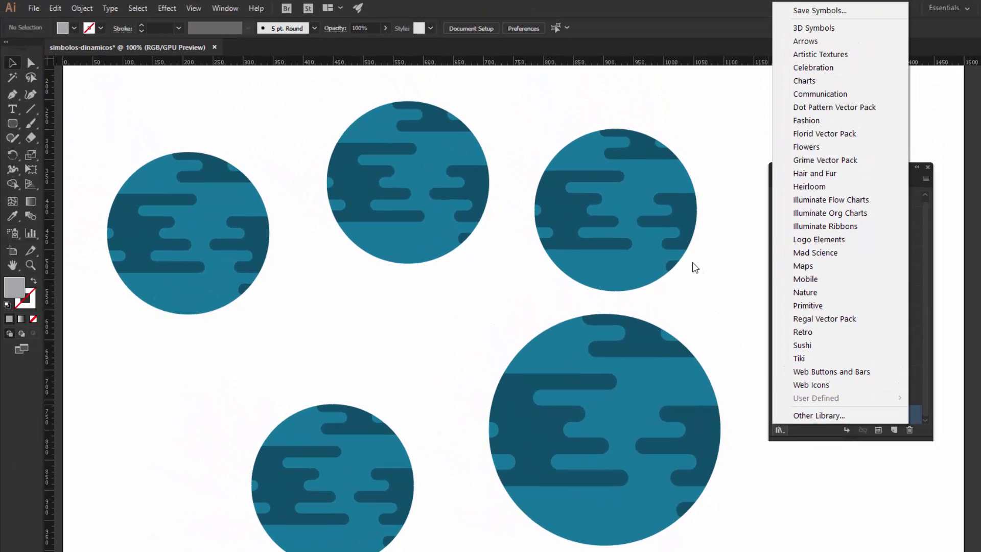
{"action": "left_click", "coordinate": [699, 289]}
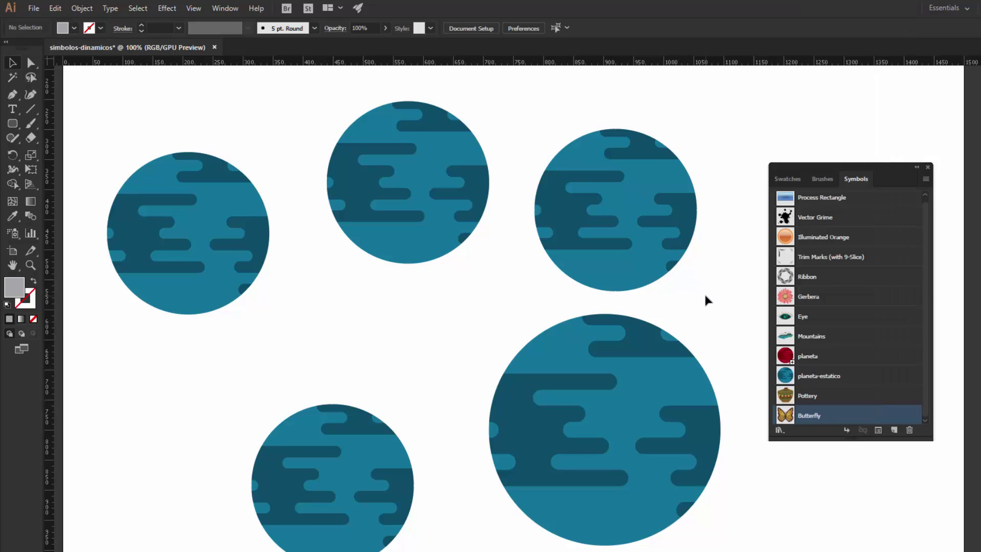